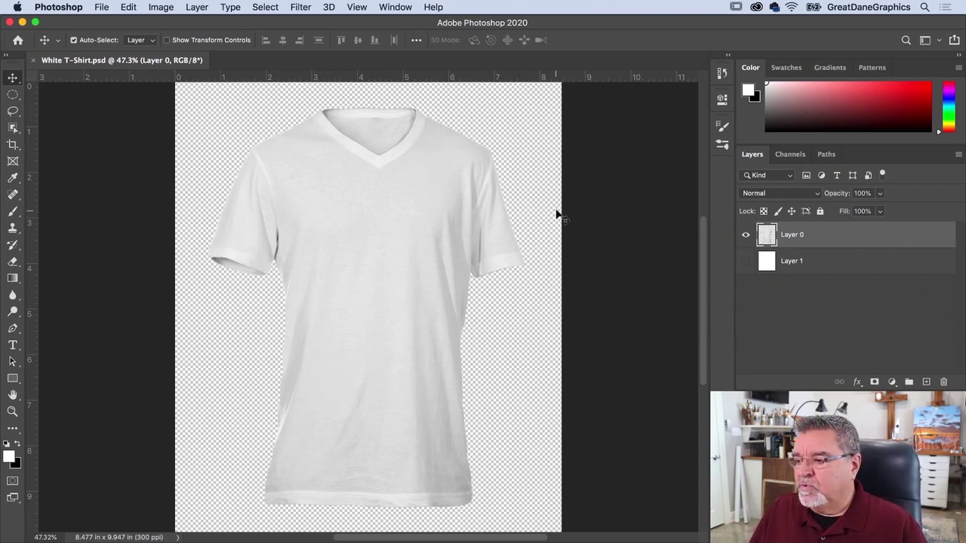
# Show the white background layer beneath the shirt and hide it again.
pyautogui.click(746, 261)
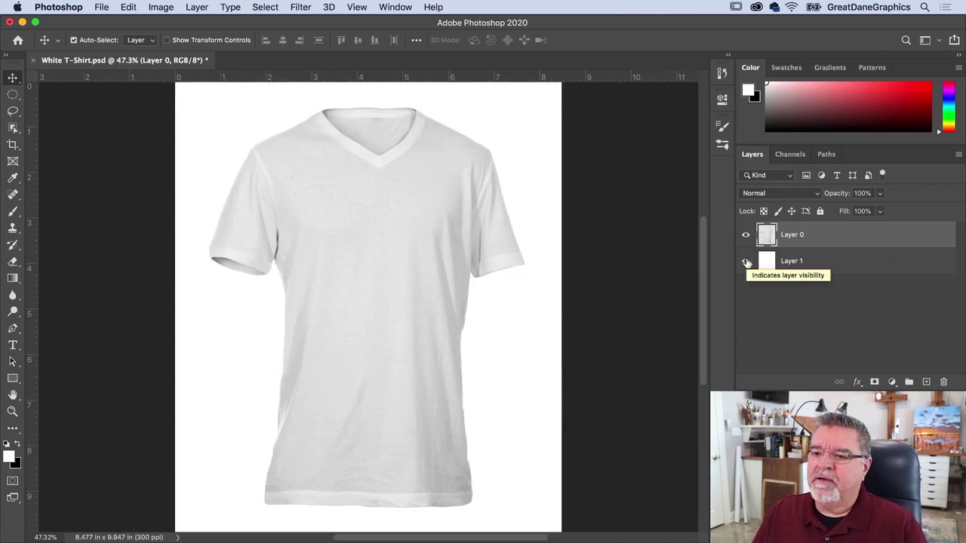
pyautogui.click(746, 261)
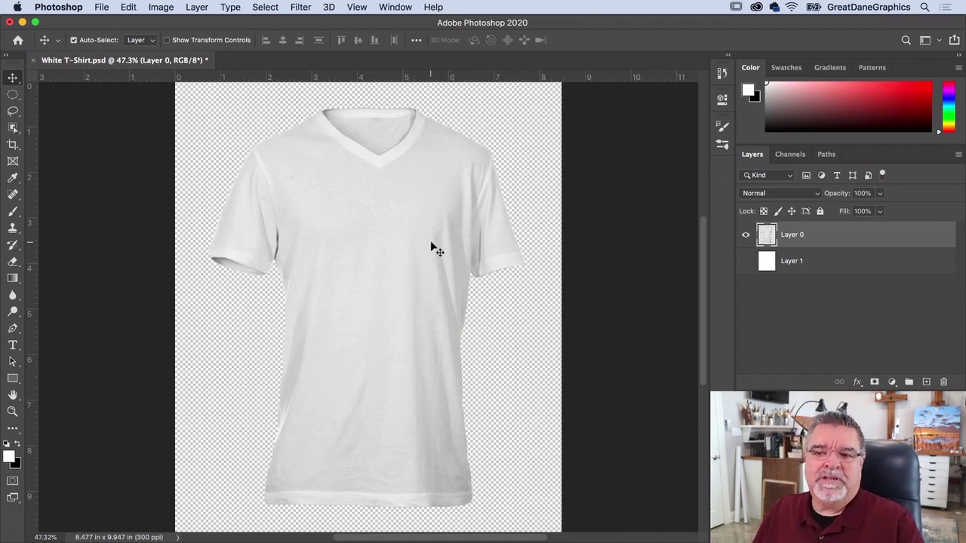
# Open Gone Fishing Bass.png and copy its artwork layer into the White T-Shirt.psd document.
pyautogui.click(101, 7)
pyautogui.click(113, 35)
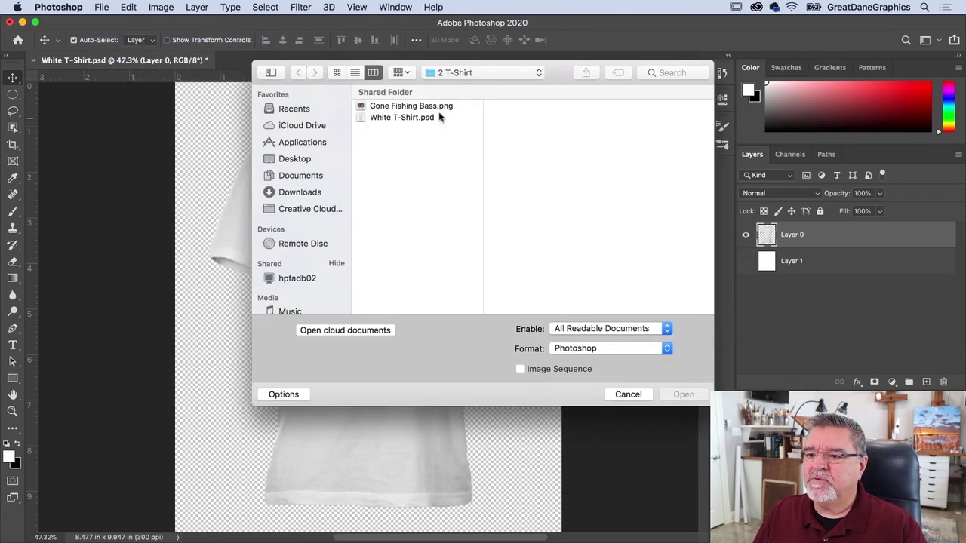
pyautogui.click(410, 108)
pyautogui.click(683, 395)
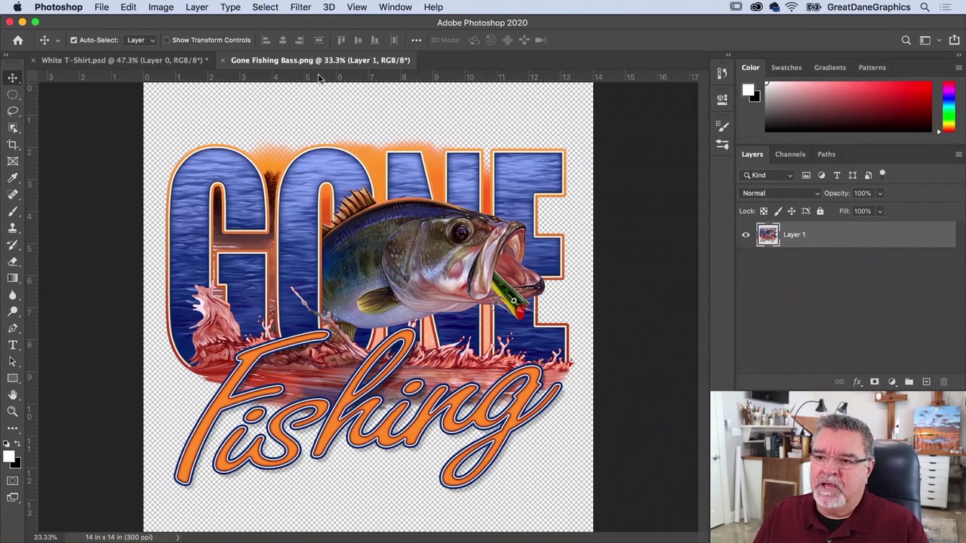
pyautogui.moveTo(298, 64); pyautogui.dragTo(180, 322)
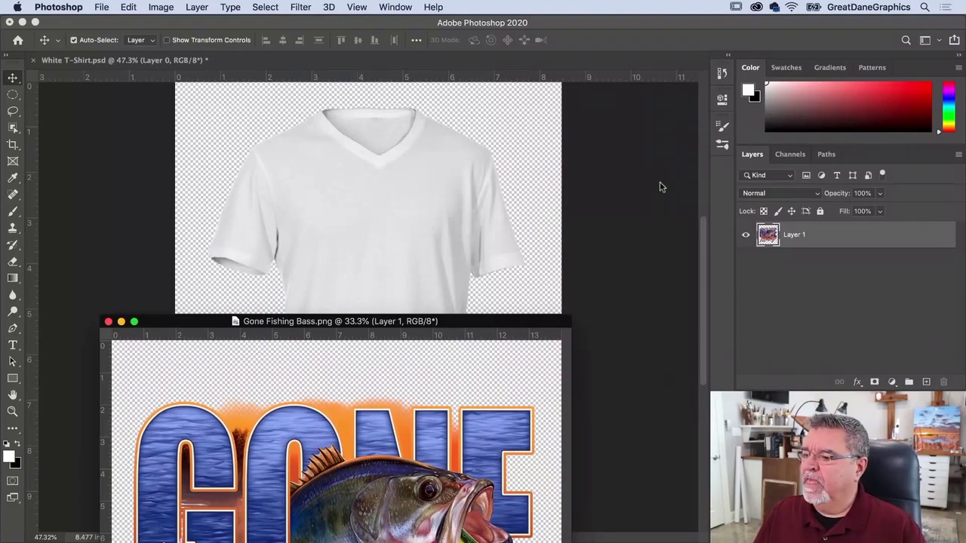
pyautogui.moveTo(768, 236); pyautogui.dragTo(386, 217)
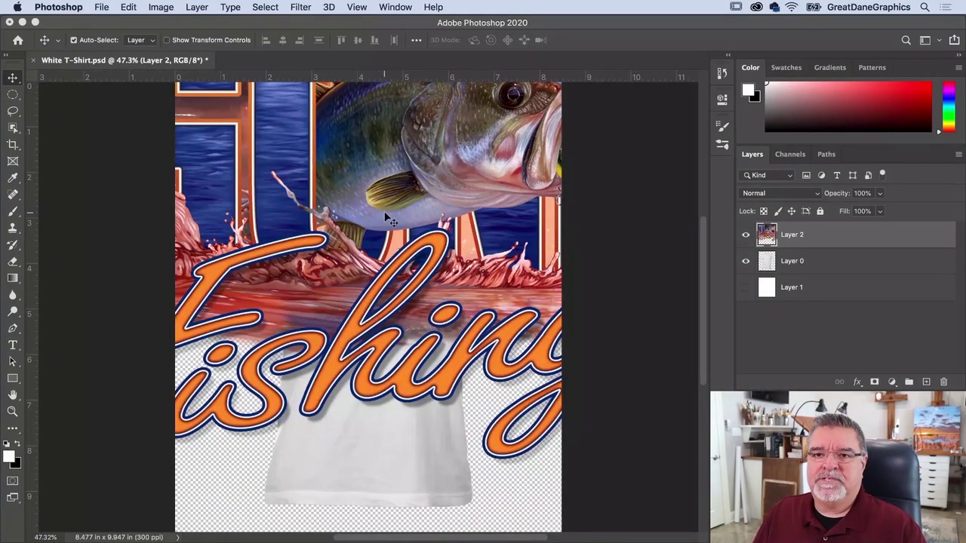
# Free-transform the fishing artwork, scaling it proportionally to about 24% and placing it on the shirt's chest.
pyautogui.press('super+minus')
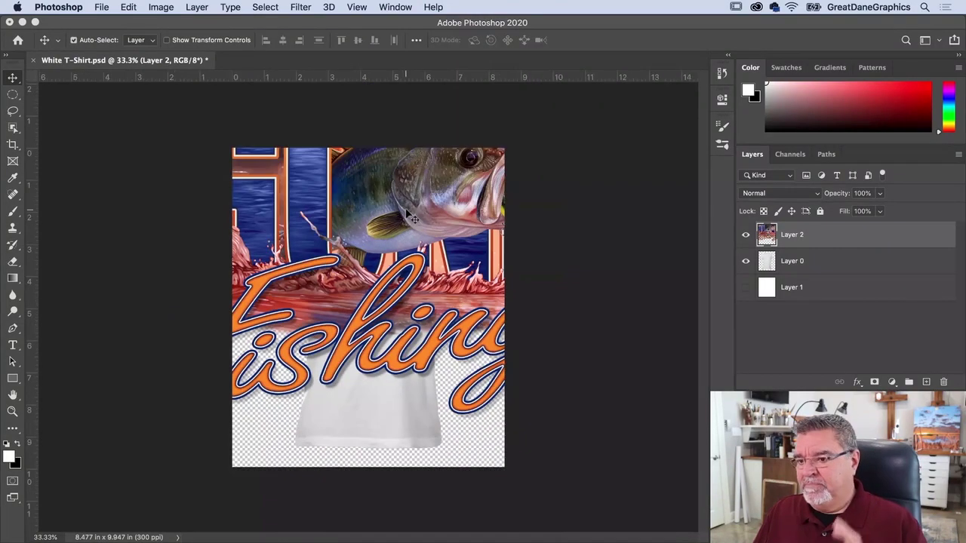
pyautogui.press('super+t')
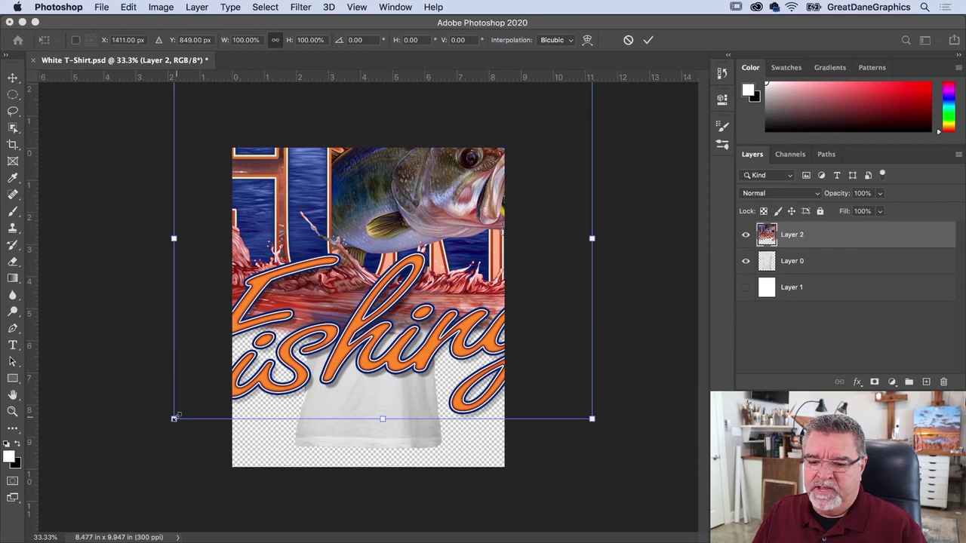
pyautogui.moveTo(173, 419); pyautogui.dragTo(306, 317)
pyautogui.moveTo(370, 239); pyautogui.dragTo(366, 295)
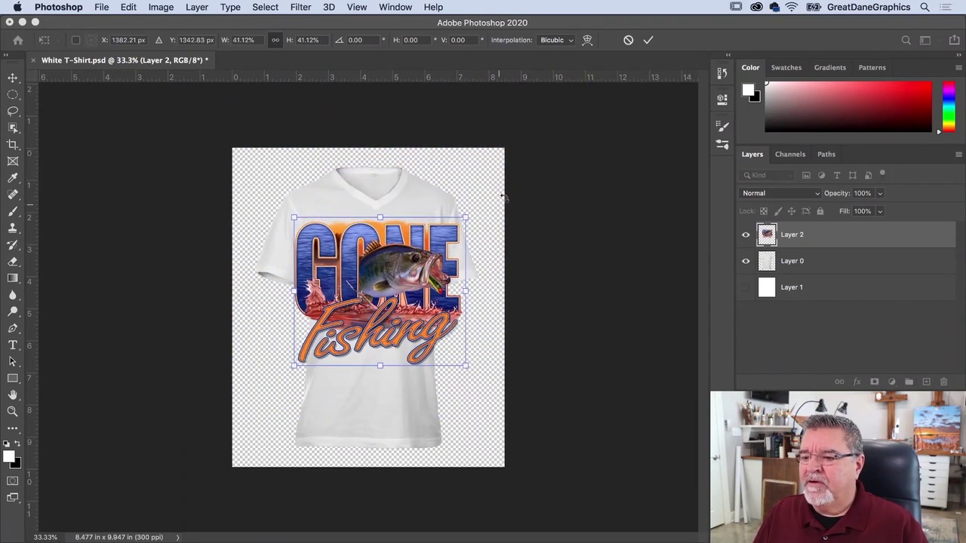
pyautogui.moveTo(467, 215); pyautogui.dragTo(430, 248)
pyautogui.moveTo(396, 295); pyautogui.dragTo(393, 267)
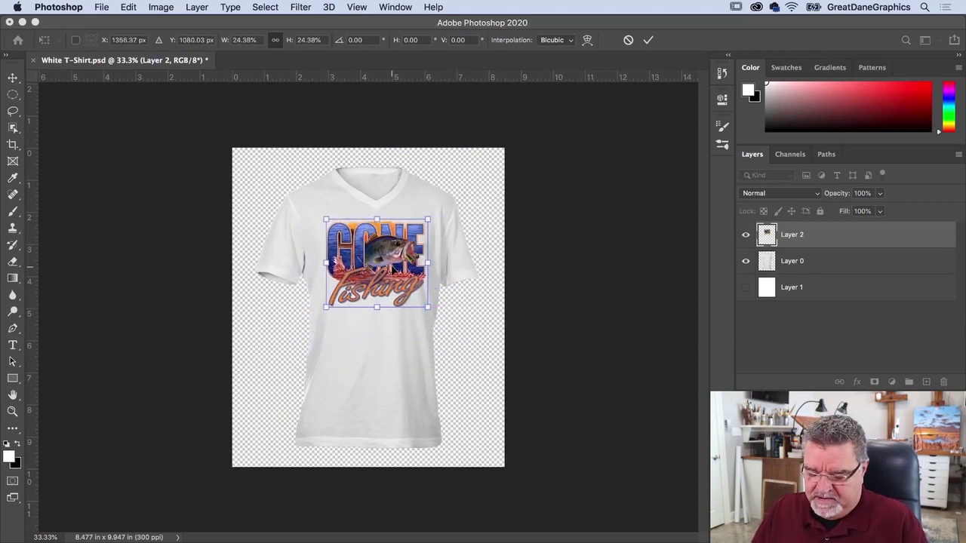
# Fine-tune the artwork's scale to about 23%, centre it just below the V-neck, and apply the transform.
pyautogui.press('super+plus')
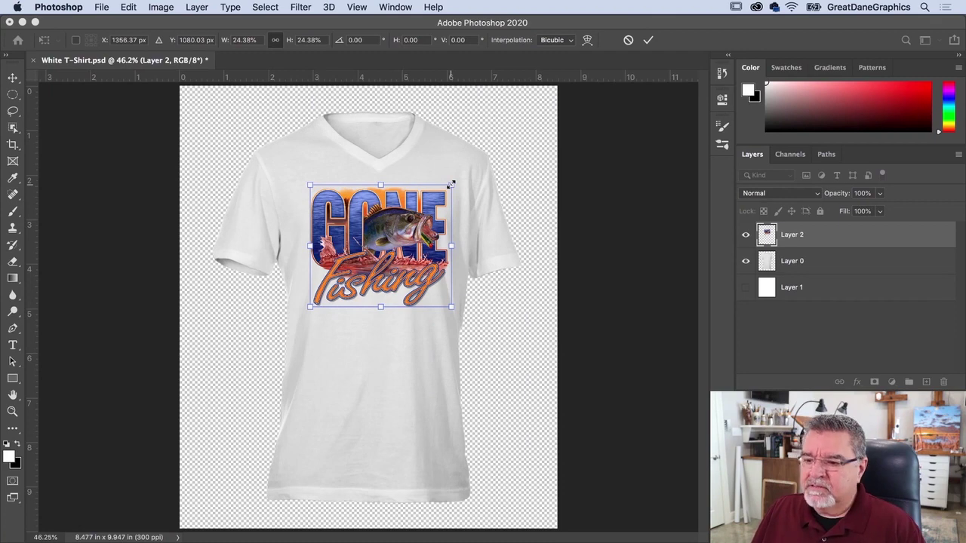
pyautogui.moveTo(450, 184); pyautogui.dragTo(442, 189)
pyautogui.moveTo(408, 223); pyautogui.dragTo(407, 196)
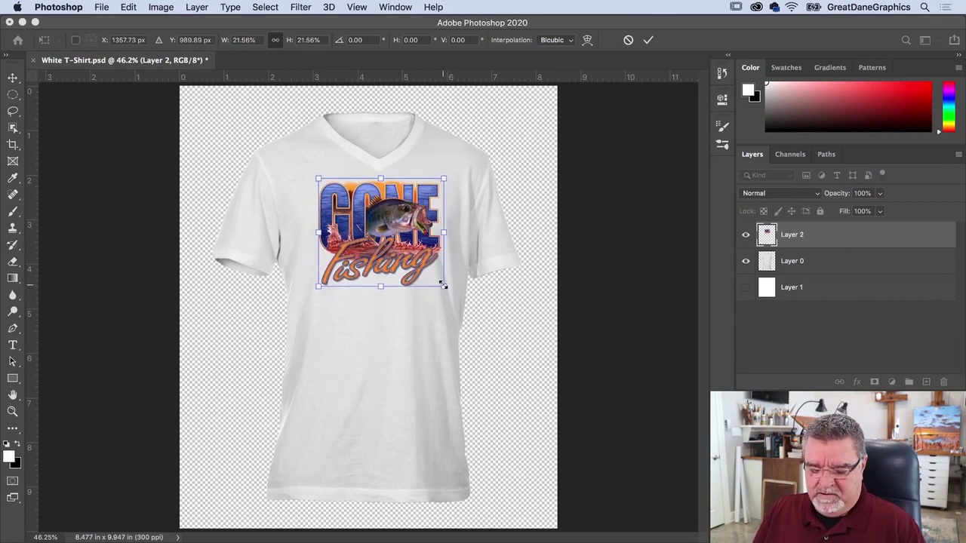
pyautogui.moveTo(443, 285); pyautogui.dragTo(449, 291)
pyautogui.moveTo(386, 240); pyautogui.dragTo(386, 240)
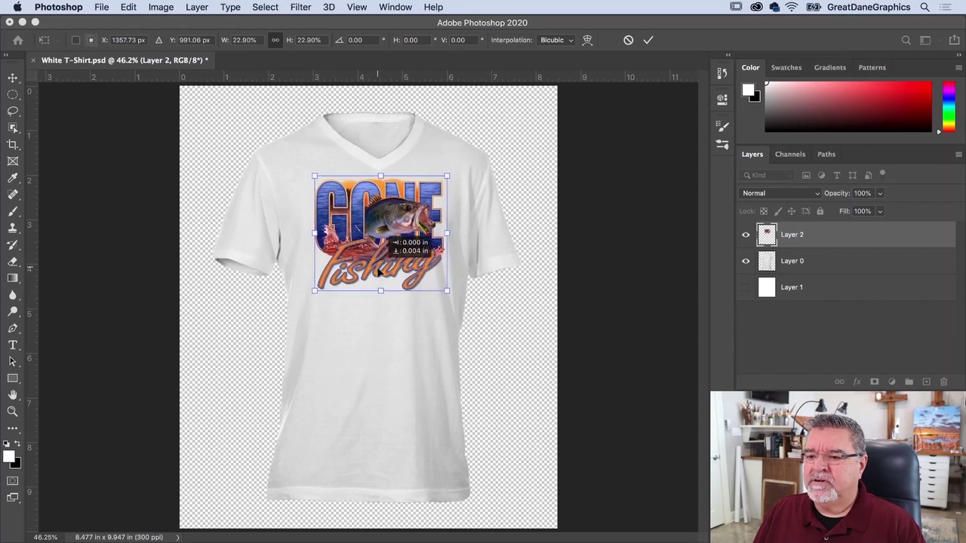
pyautogui.moveTo(379, 272); pyautogui.dragTo(381, 275)
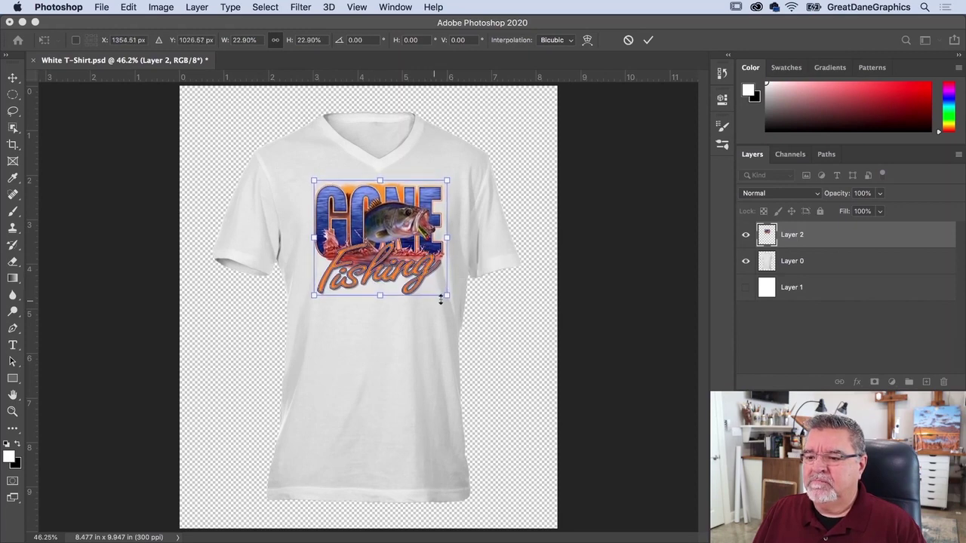
pyautogui.moveTo(445, 295); pyautogui.dragTo(446, 297)
pyautogui.moveTo(398, 257); pyautogui.dragTo(399, 258)
pyautogui.press('Return')
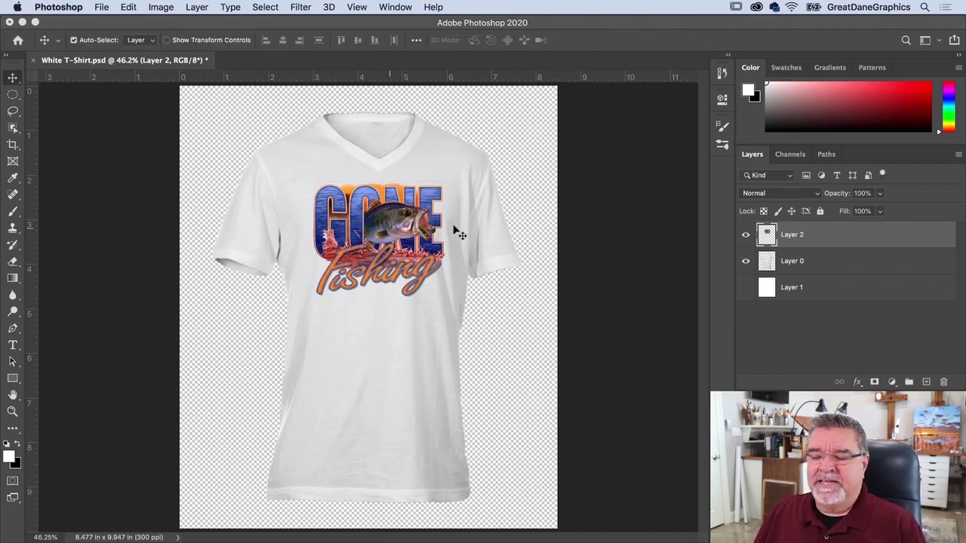
# Hide and reshow the artwork layer to compare the shirt with and without the design.
pyautogui.click(747, 236)
pyautogui.click(746, 236)
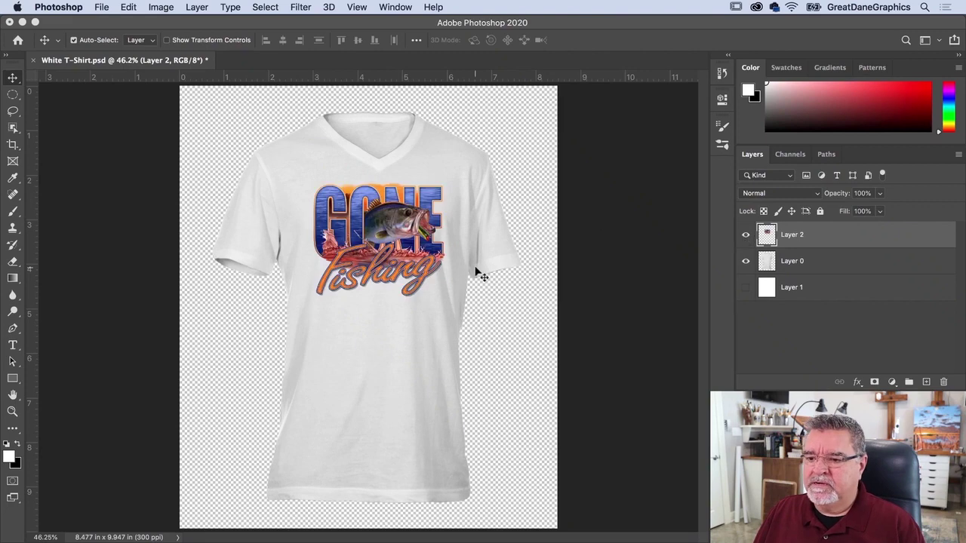
pyautogui.click(384, 236)
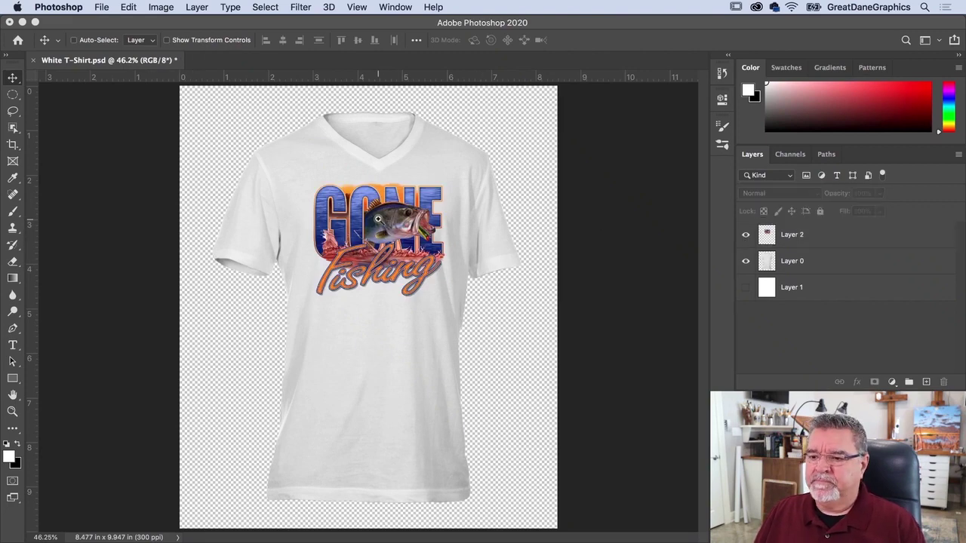
# Distort the artwork layer, stretching its left corners slightly outward and pulling its right corners slightly inward, and apply it.
pyautogui.press('super+equal')
pyautogui.press('super+equal')
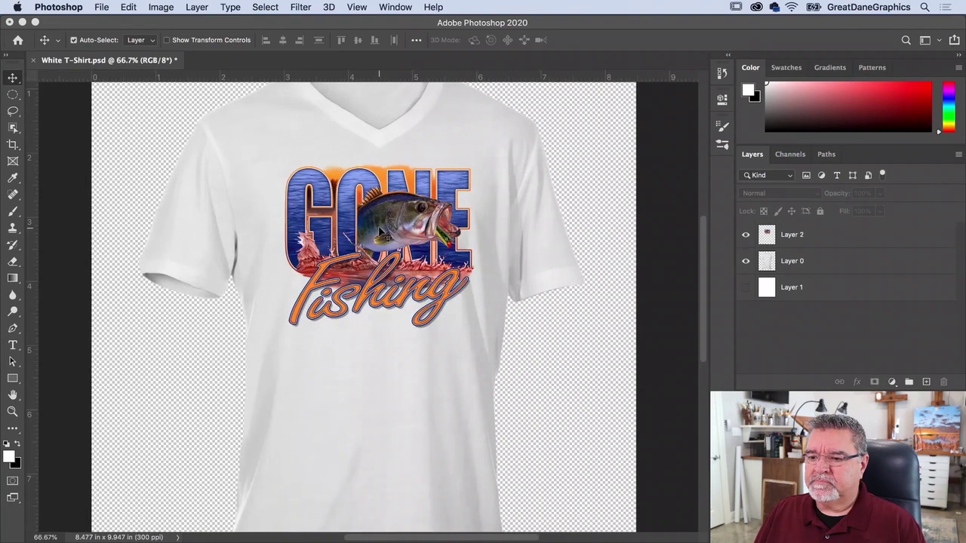
pyautogui.press('super+minus')
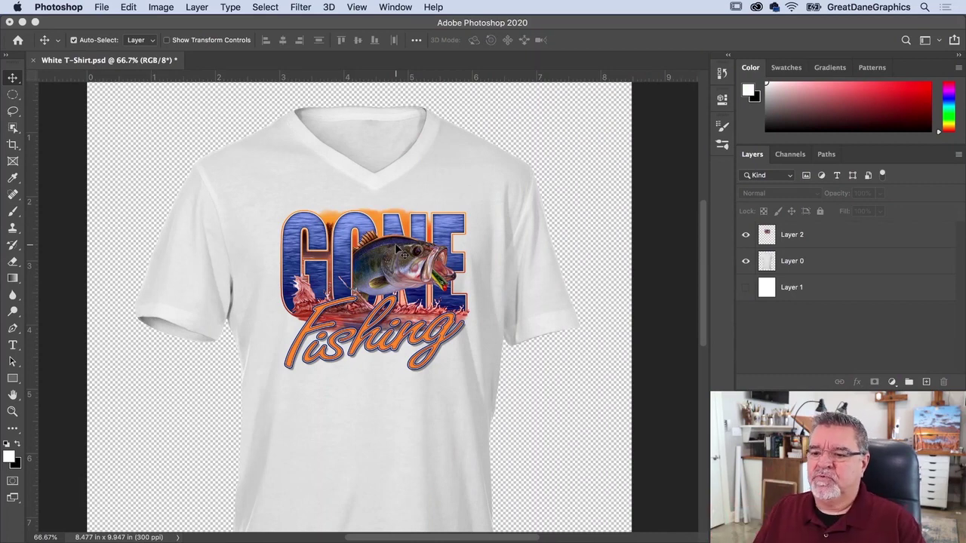
pyautogui.click(767, 236)
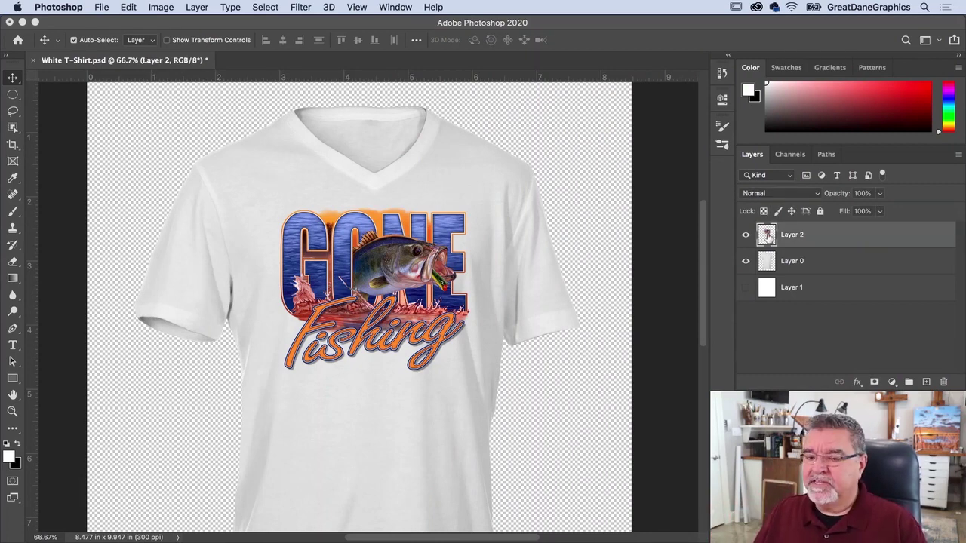
pyautogui.click(130, 8)
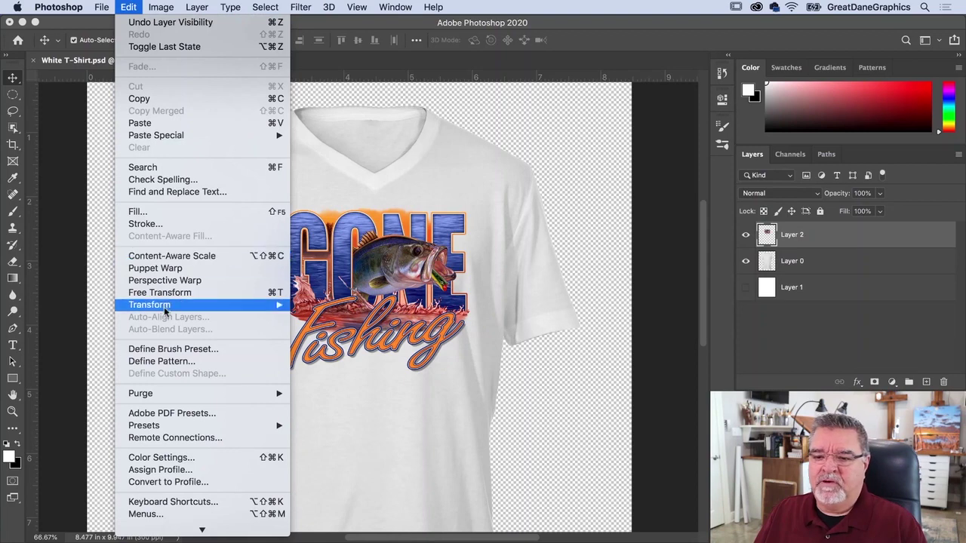
pyautogui.moveTo(164, 308)
pyautogui.click(317, 360)
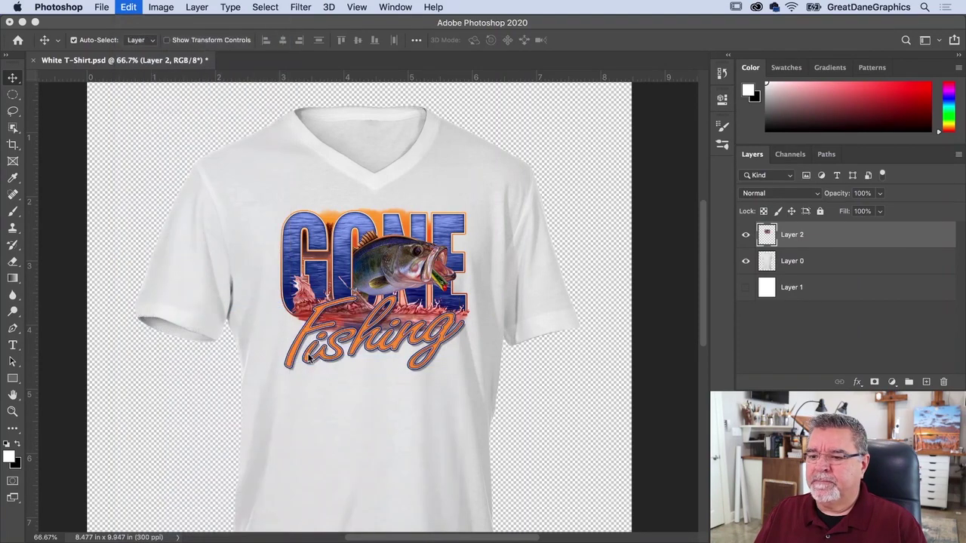
pyautogui.moveTo(280, 206); pyautogui.dragTo(279, 203)
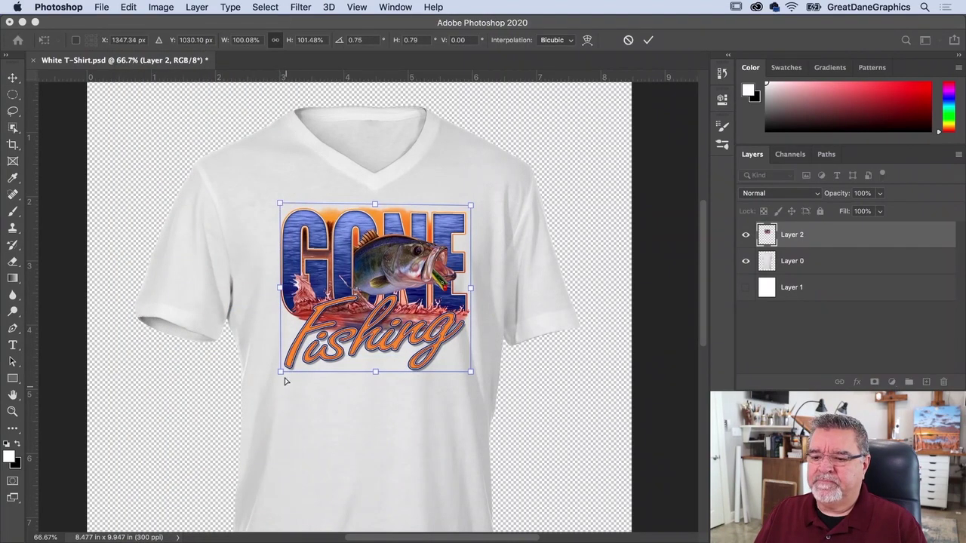
pyautogui.moveTo(281, 372); pyautogui.dragTo(279, 375)
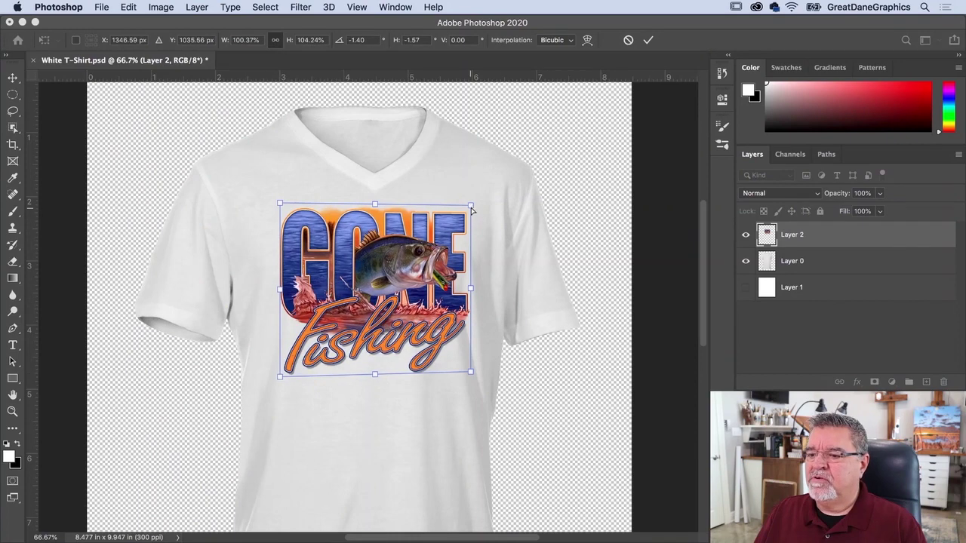
pyautogui.moveTo(472, 210); pyautogui.dragTo(469, 206)
pyautogui.moveTo(471, 374); pyautogui.dragTo(470, 369)
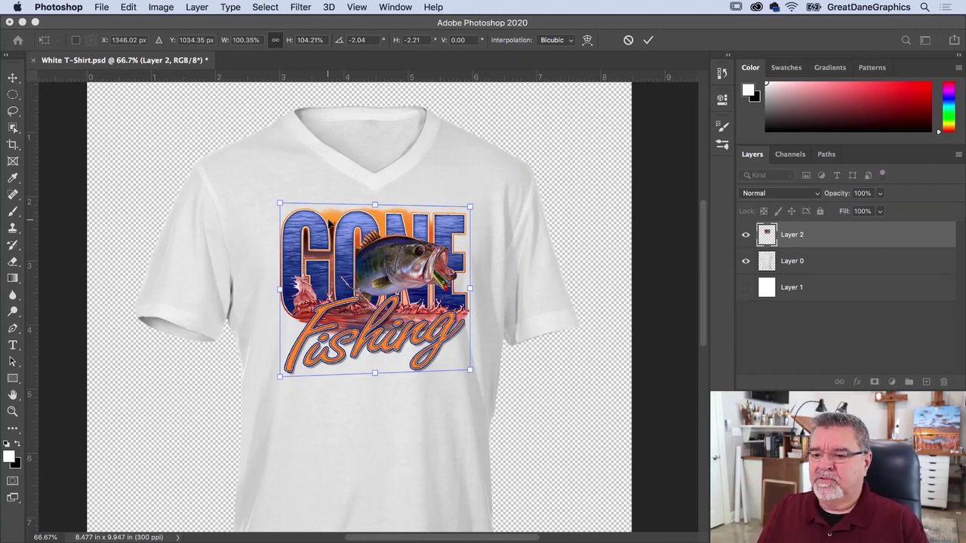
pyautogui.press('Return')
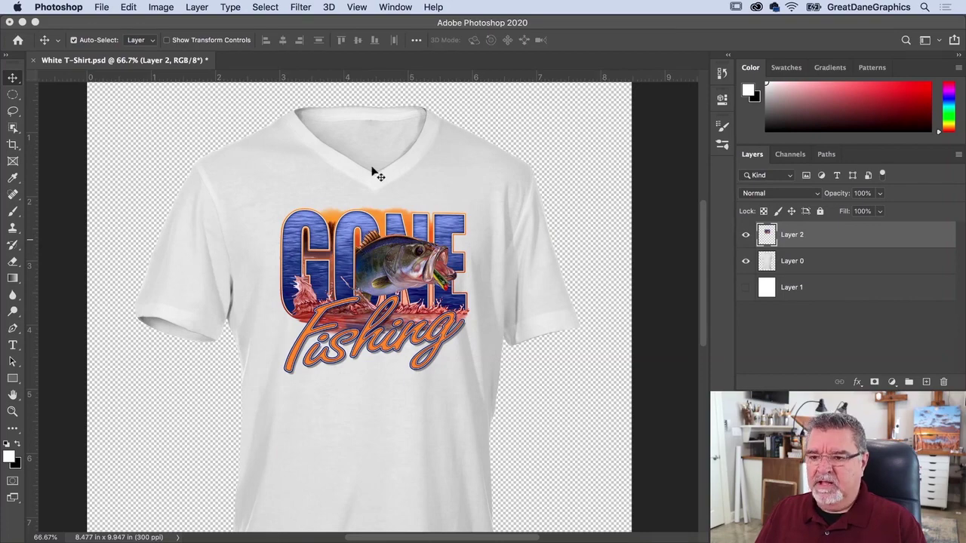
# Distort the artwork again, moving its lower-left corner slightly down and nudging its upper-left corner, and apply it.
pyautogui.click(129, 6)
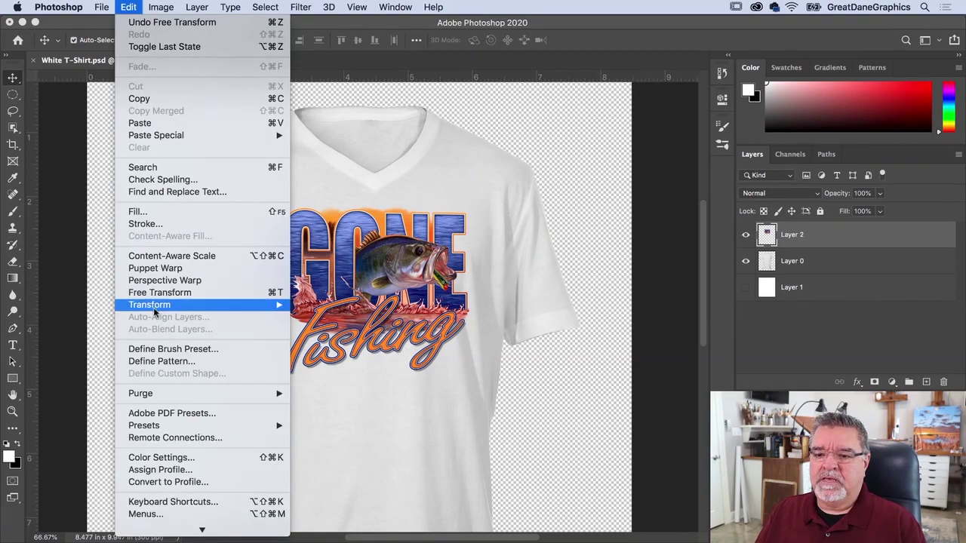
pyautogui.moveTo(154, 307)
pyautogui.click(325, 364)
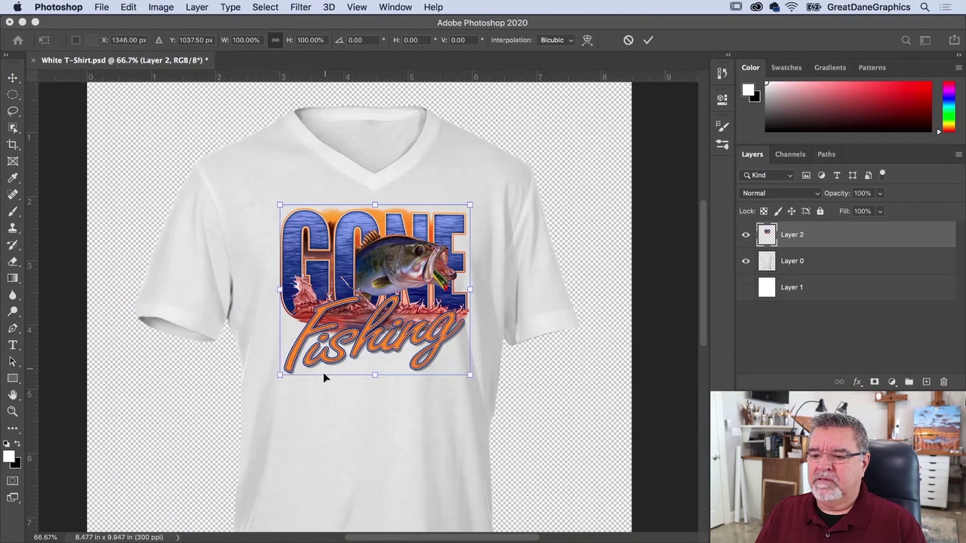
pyautogui.moveTo(280, 377); pyautogui.dragTo(280, 379)
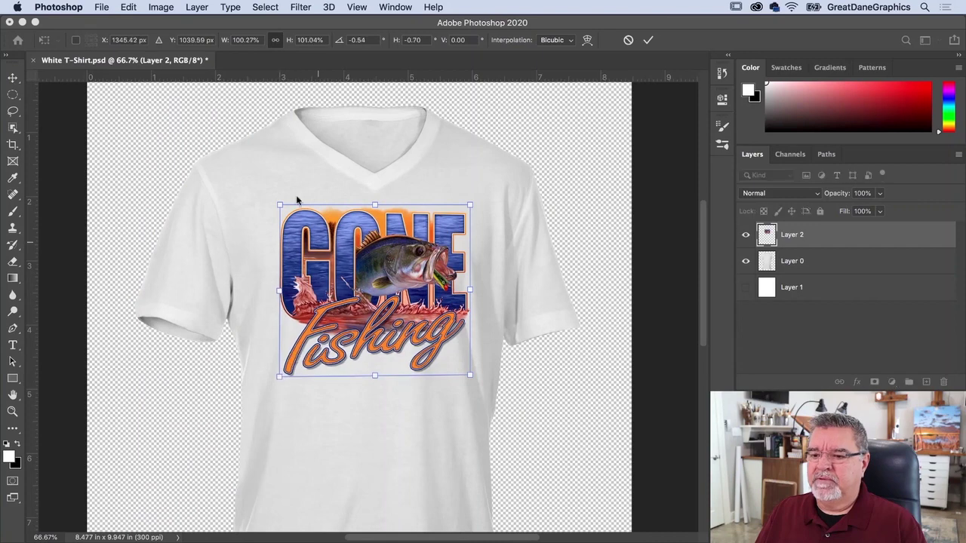
pyautogui.moveTo(279, 207); pyautogui.dragTo(279, 206)
pyautogui.press('Return')
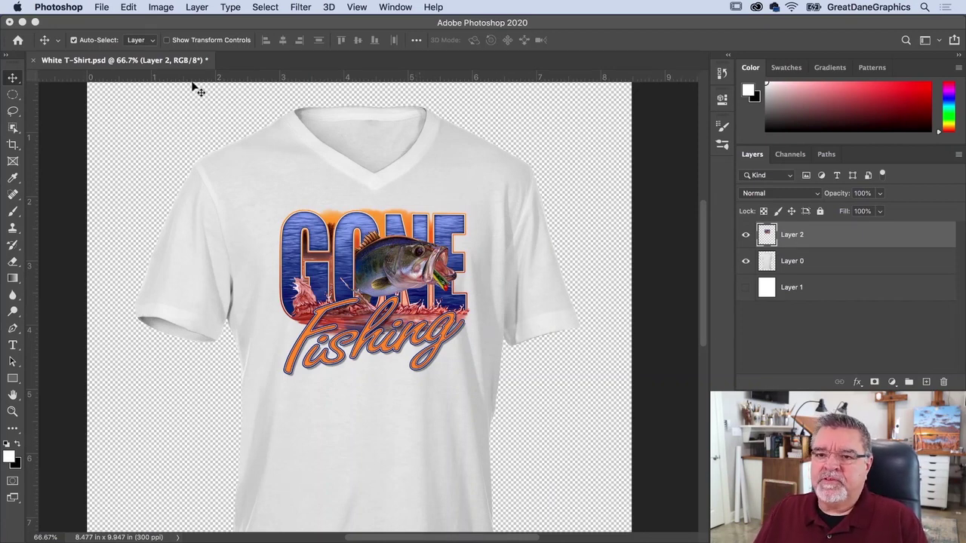
# Warp the artwork layer, bowing its top edge slightly upward and pulling its upper-left corner and left edge slightly outward.
pyautogui.click(126, 6)
pyautogui.moveTo(150, 305)
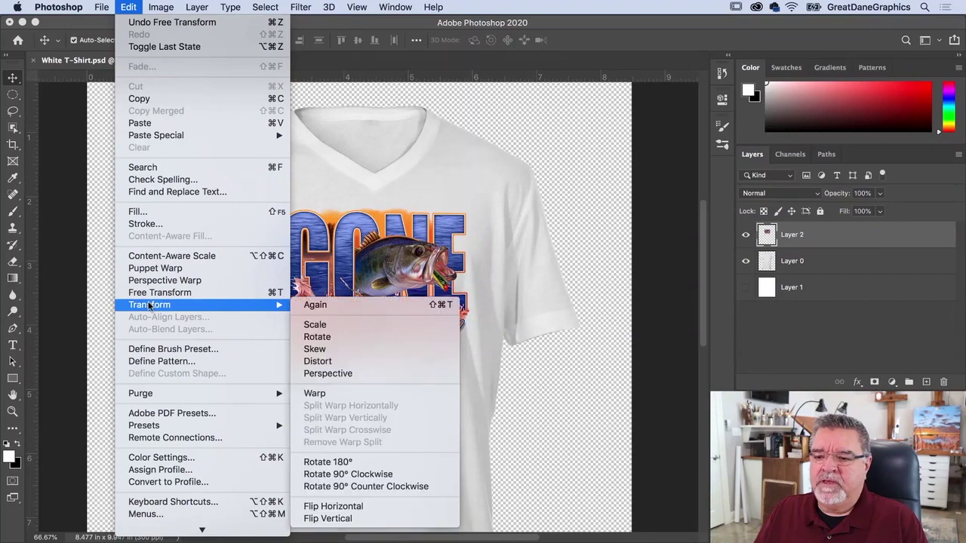
pyautogui.click(323, 393)
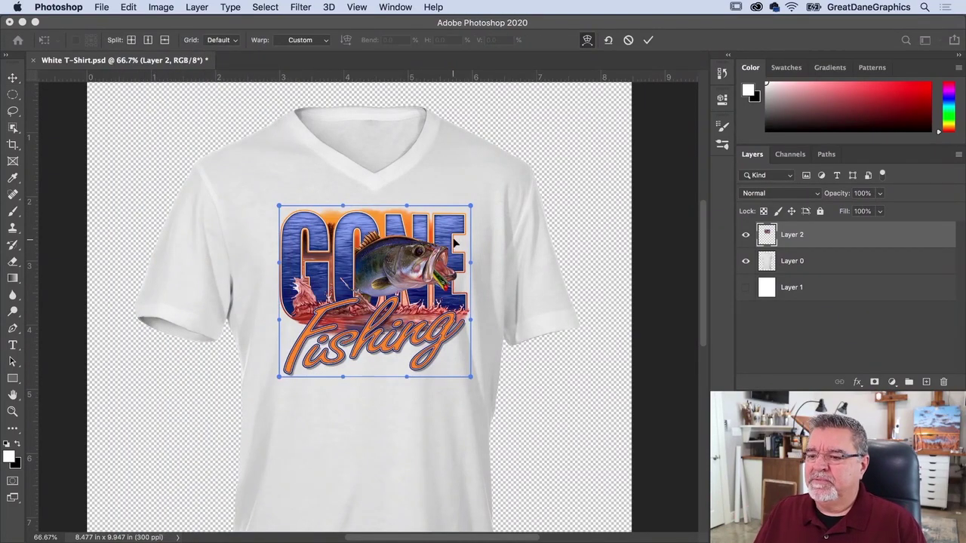
pyautogui.moveTo(469, 208); pyautogui.dragTo(471, 205)
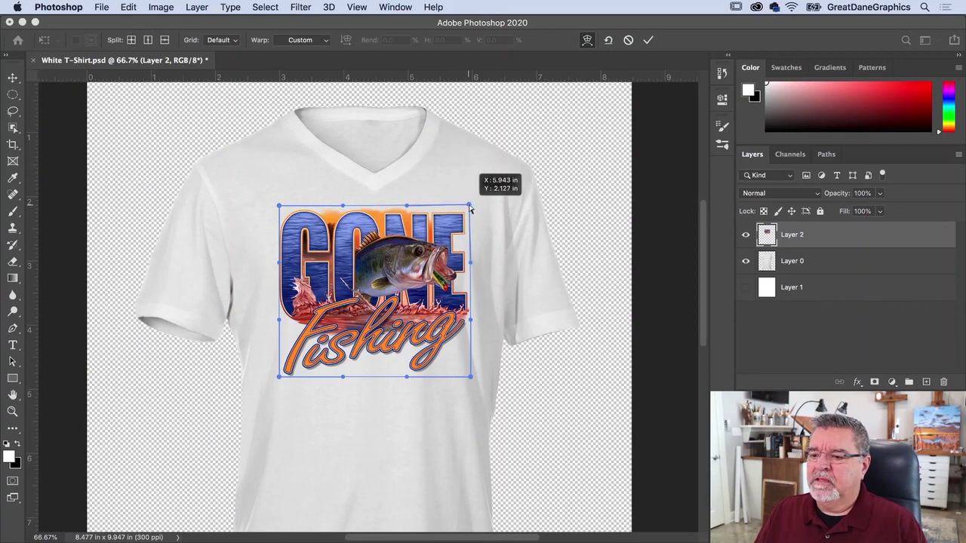
pyautogui.moveTo(406, 208); pyautogui.dragTo(406, 204)
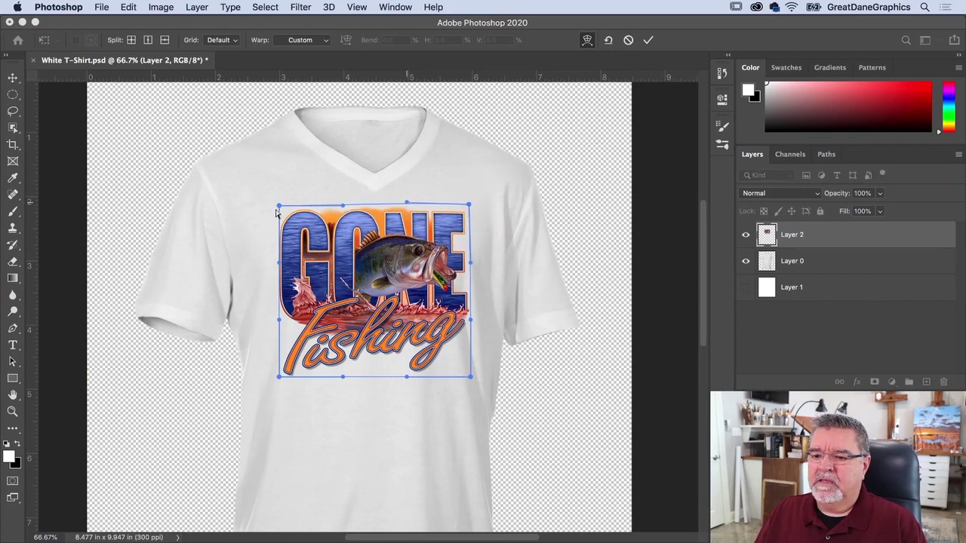
pyautogui.moveTo(280, 207); pyautogui.dragTo(273, 205)
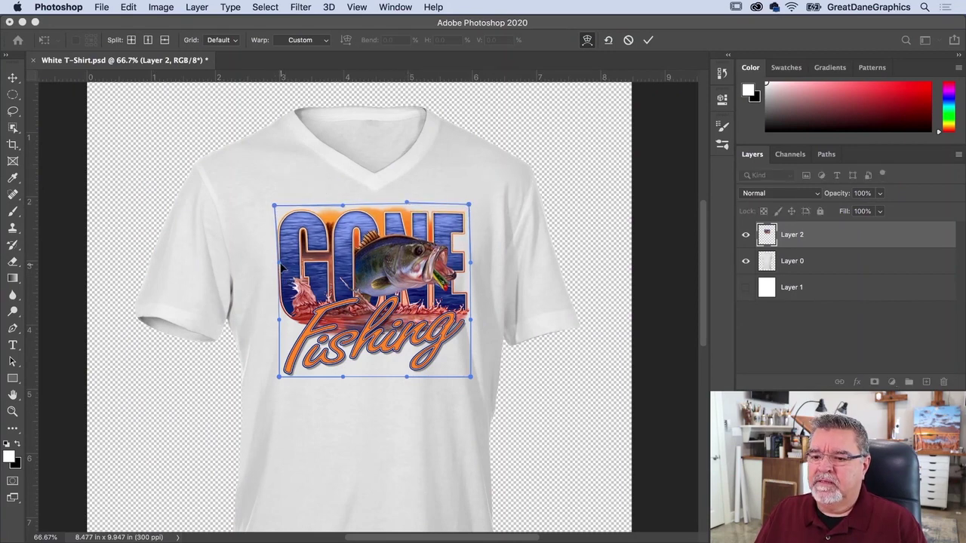
pyautogui.moveTo(282, 265); pyautogui.dragTo(276, 267)
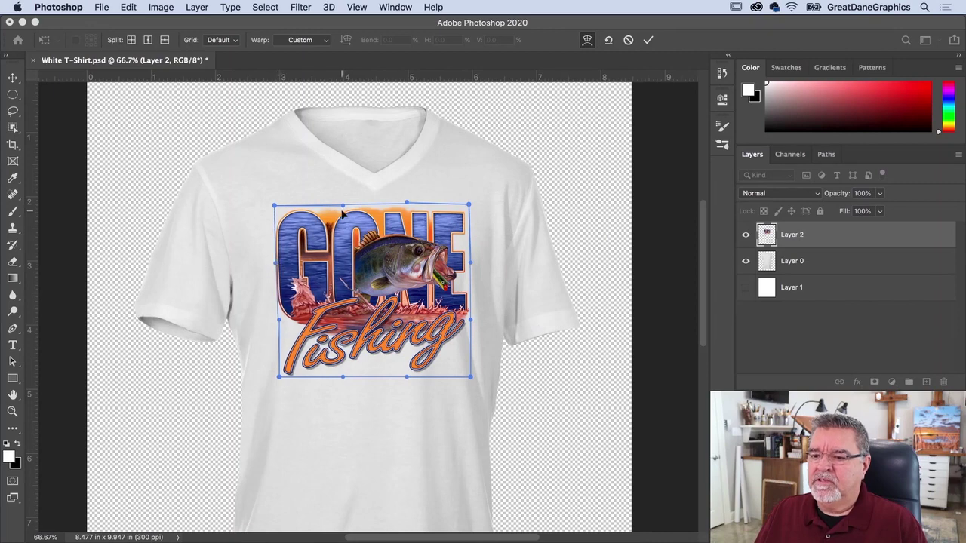
pyautogui.moveTo(342, 206); pyautogui.dragTo(344, 209)
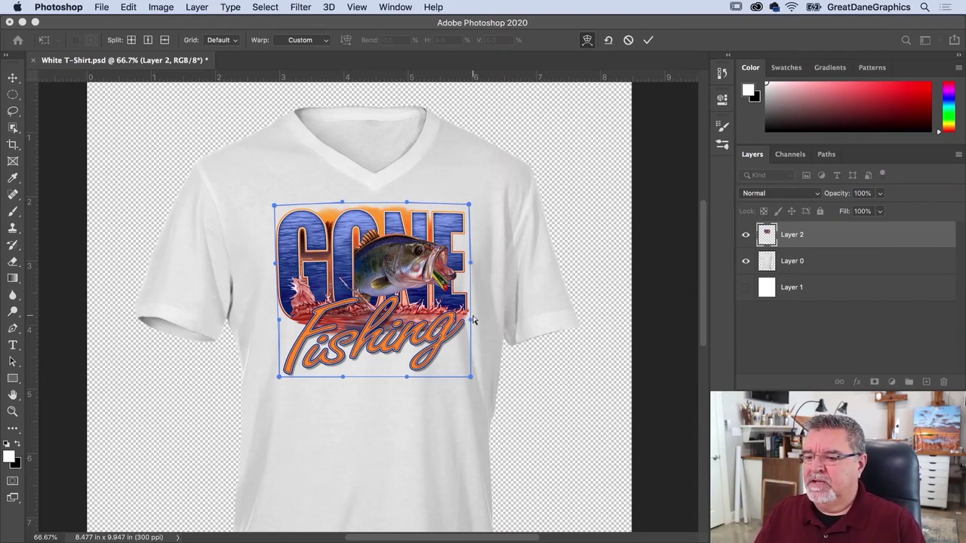
# Bow the artwork's bottom edge slightly downward and its right edge slightly outward, and apply the warp.
pyautogui.moveTo(406, 381); pyautogui.dragTo(408, 386)
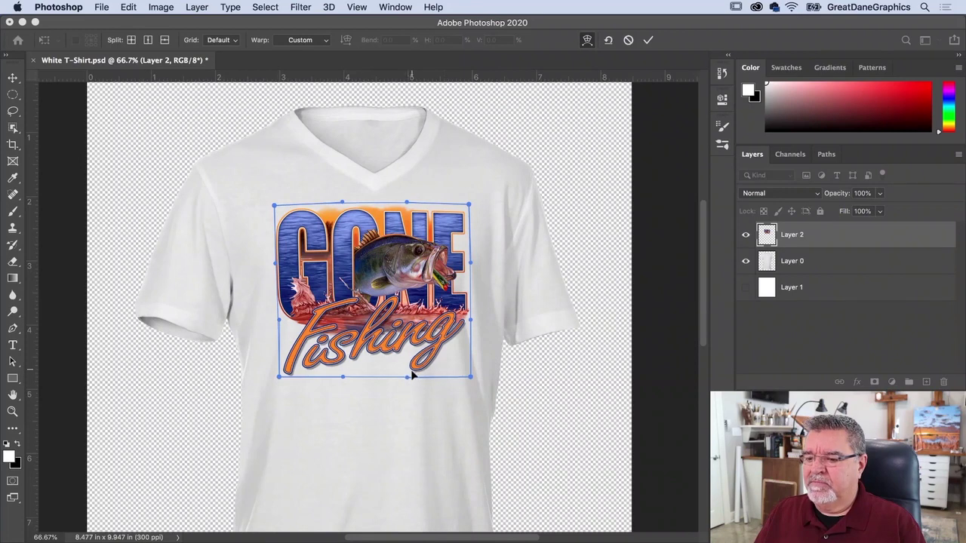
pyautogui.moveTo(460, 278); pyautogui.dragTo(463, 280)
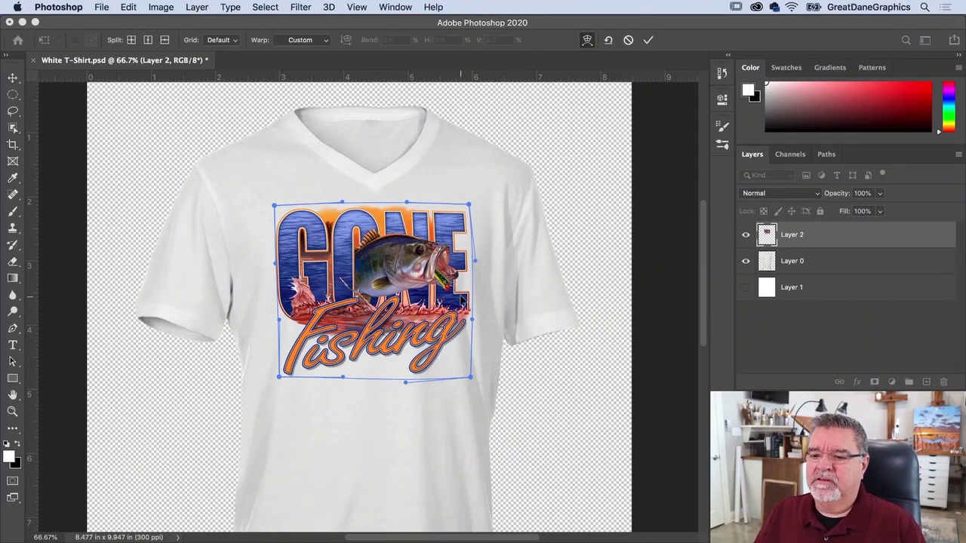
pyautogui.moveTo(283, 318); pyautogui.dragTo(279, 322)
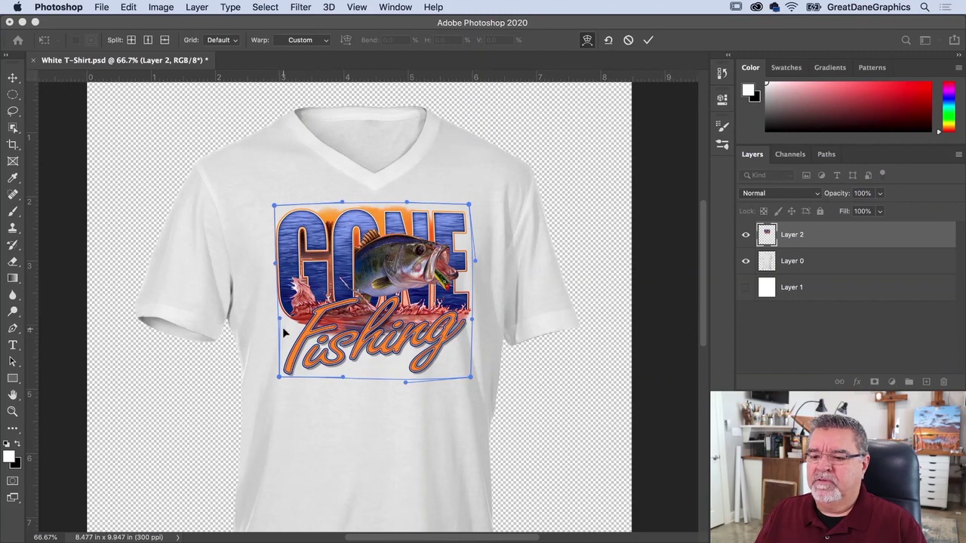
pyautogui.moveTo(341, 381); pyautogui.dragTo(342, 379)
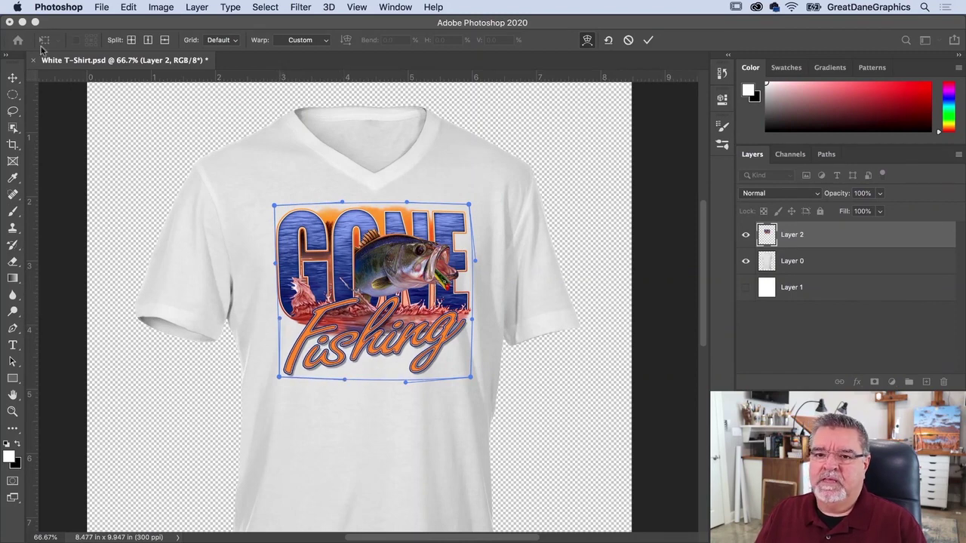
pyautogui.click(12, 78)
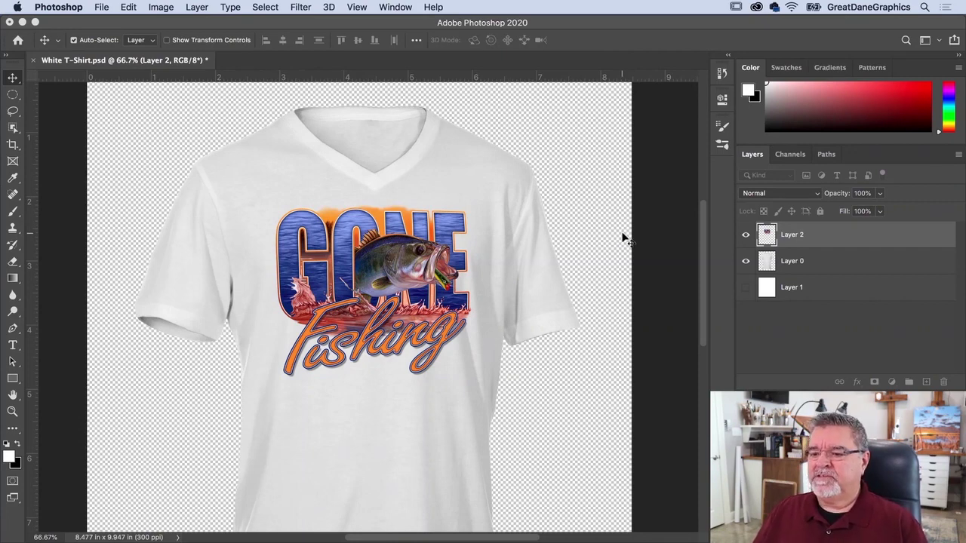
# Add a new empty layer above the artwork layer.
pyautogui.scroll(-3, 495, 279)
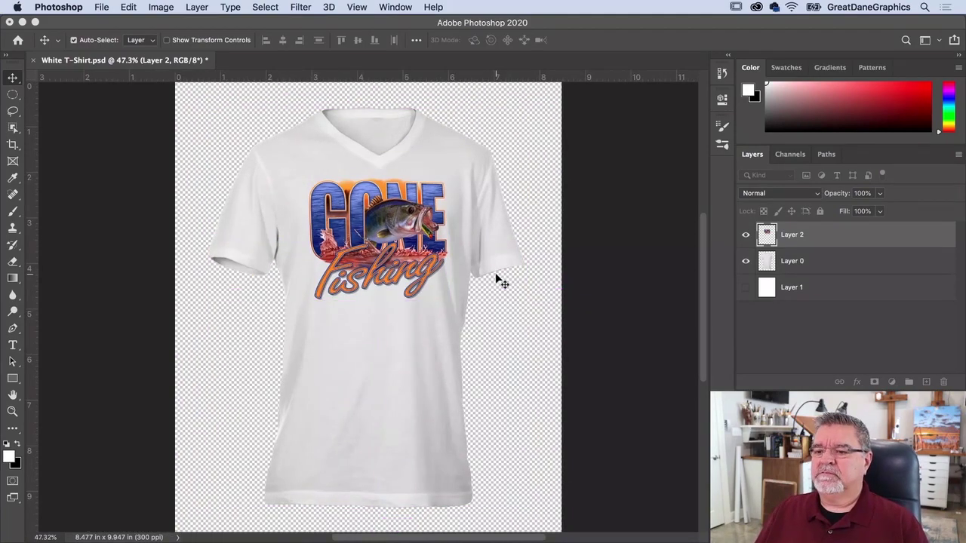
pyautogui.scroll(1, 393, 225)
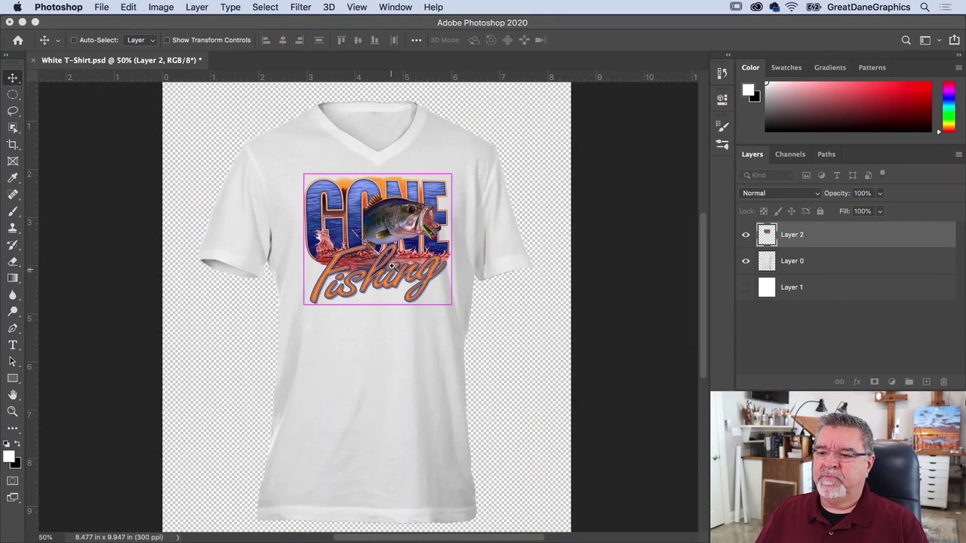
pyautogui.scroll(1, 386, 227)
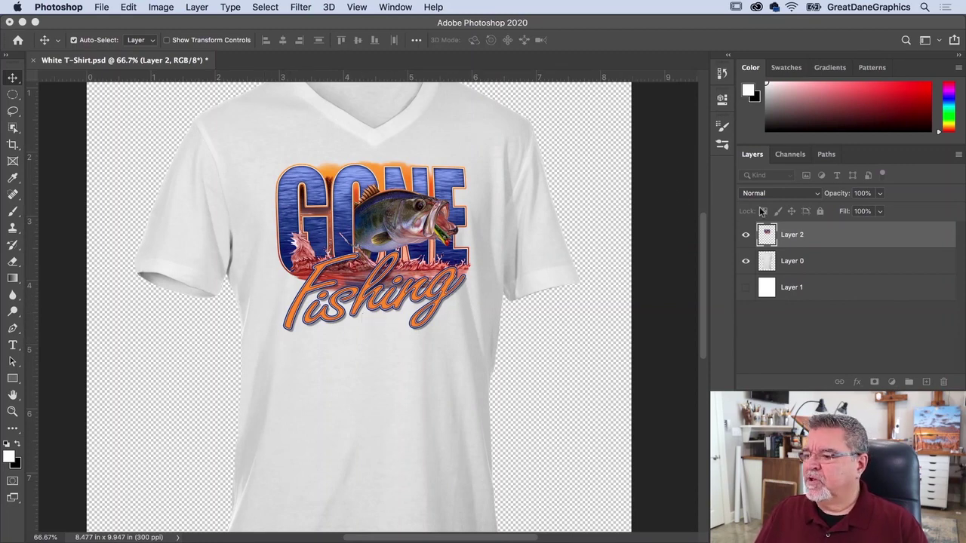
pyautogui.press('super+shift+alt+n')
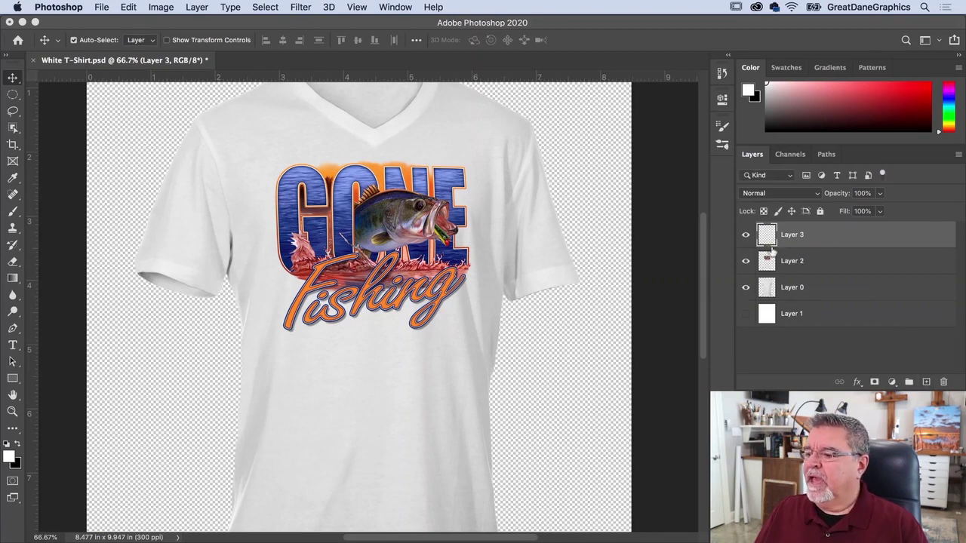
# Open the Liquify filter on the artwork layer, keep the backdrop shown behind it and set the backdrop opacity to 74.
pyautogui.click(768, 261)
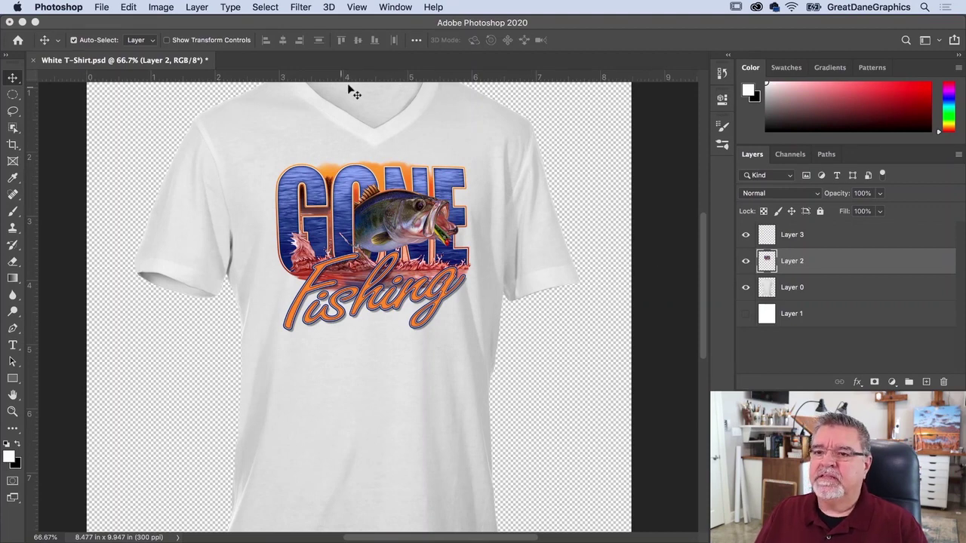
pyautogui.click(312, 6)
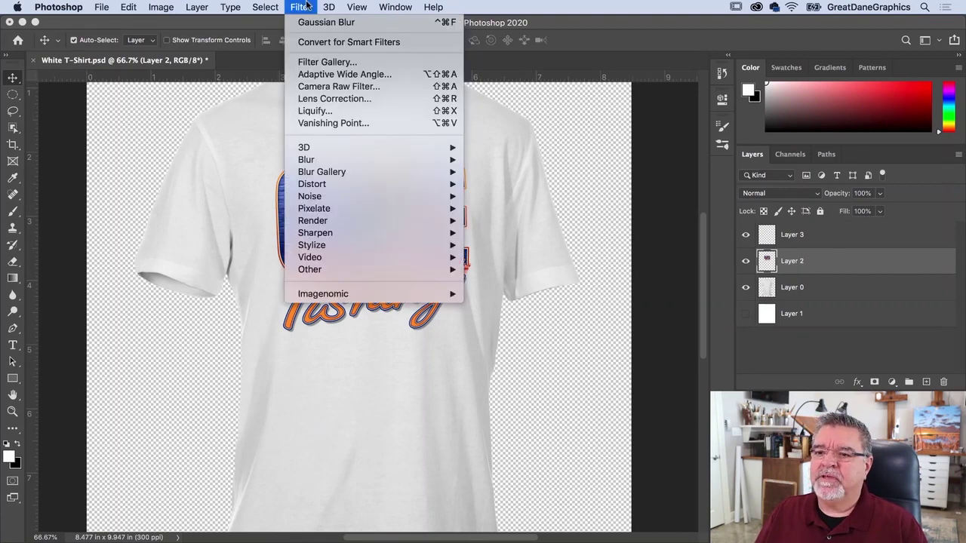
pyautogui.click(313, 110)
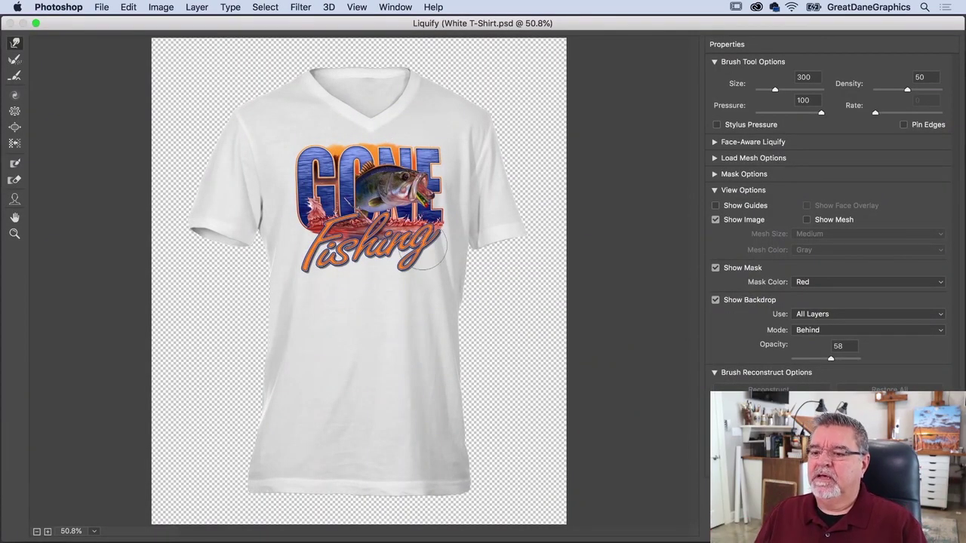
pyautogui.press('super+plus')
pyautogui.moveTo(477, 263); pyautogui.dragTo(477, 252)
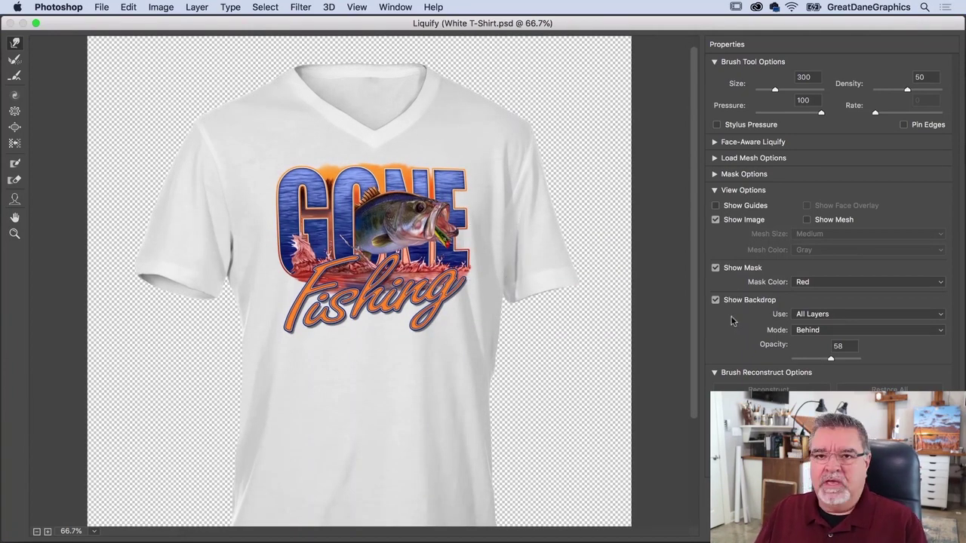
pyautogui.click(716, 301)
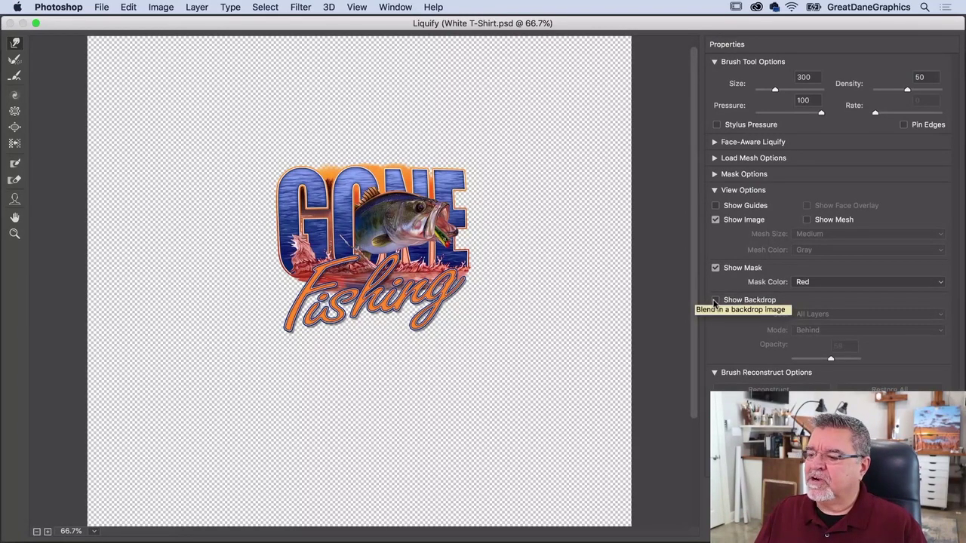
pyautogui.click(715, 301)
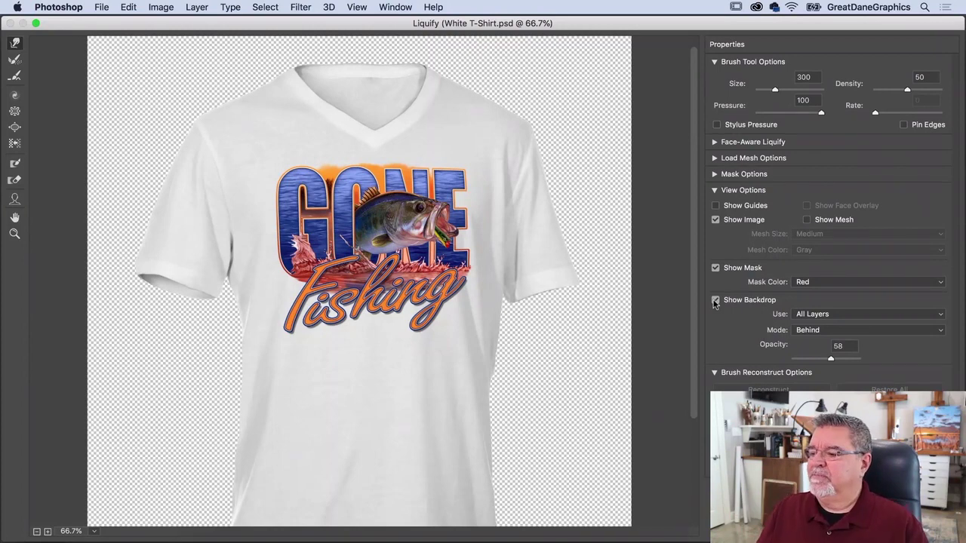
pyautogui.moveTo(830, 362)
pyautogui.mouseDown()
pyautogui.moveTo(813, 365)
pyautogui.moveTo(842, 361)
pyautogui.mouseUp()
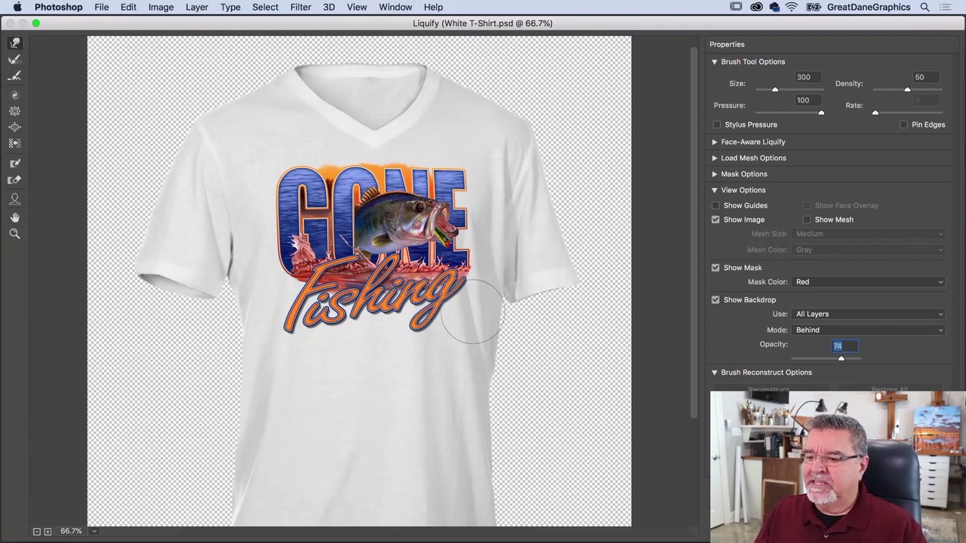
# Set the Liquify brush size to 200 for the Forward Warp tool.
pyautogui.press('[')
pyautogui.press('[')
pyautogui.press('[')
pyautogui.press('[')
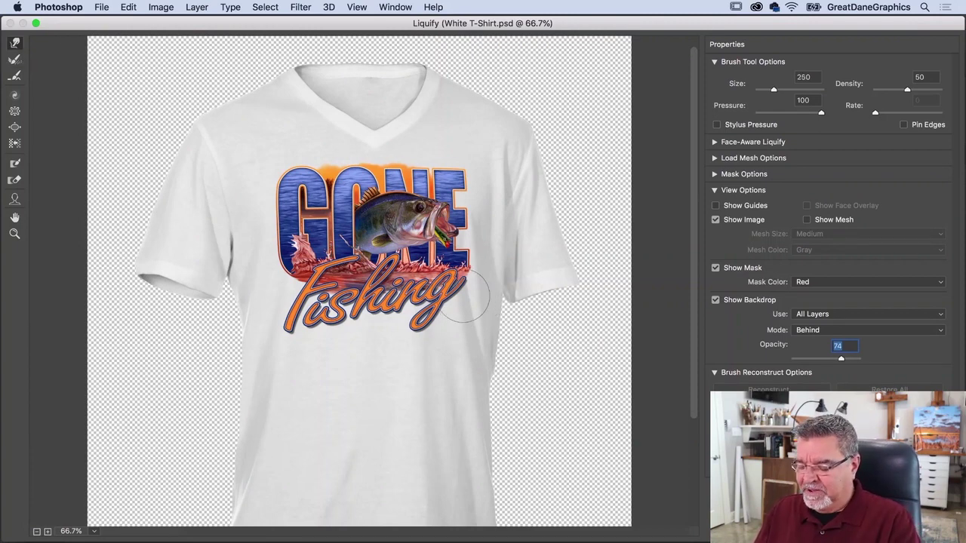
pyautogui.press('[')
pyautogui.press('[')
pyautogui.press('[')
pyautogui.press('[')
pyautogui.press('[')
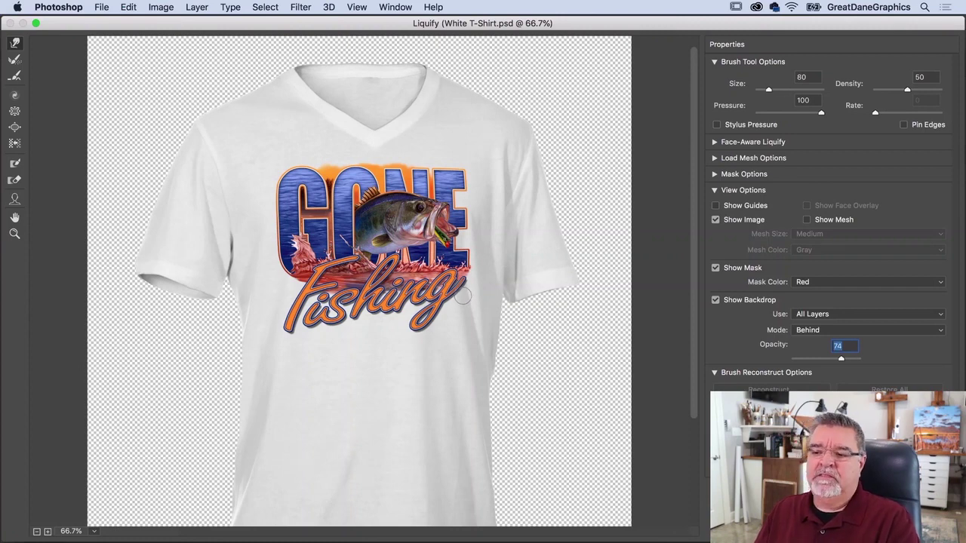
pyautogui.press(']')
pyautogui.press(']')
pyautogui.press(']')
pyautogui.press(']')
pyautogui.press(']')
pyautogui.press(']')
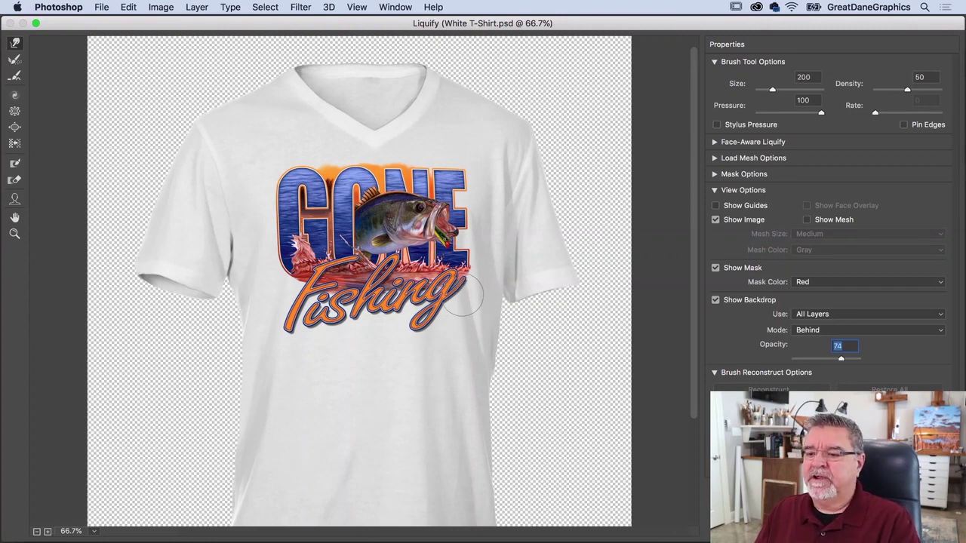
# Subtly push the artwork's edges to follow the shirt's folds with the Forward Warp tool, using brush sizes 150, 200 and 125.
pyautogui.press('[')
pyautogui.press('[')
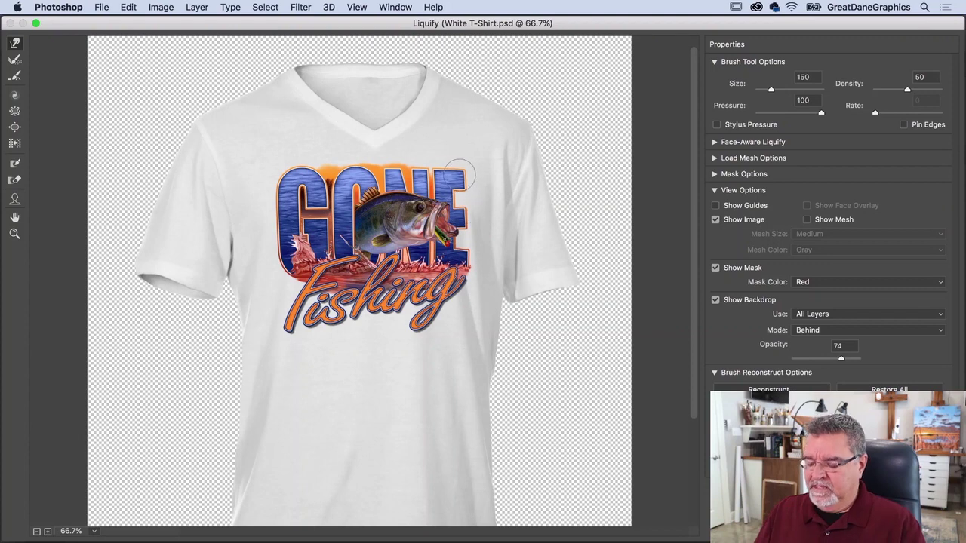
pyautogui.press(']')
pyautogui.press(']')
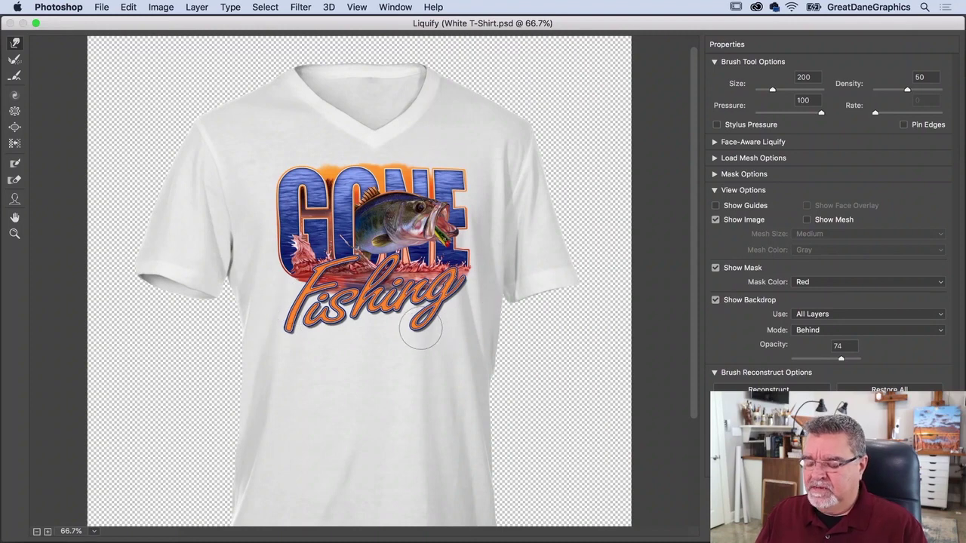
pyautogui.press('[')
pyautogui.press('[')
pyautogui.press('[')
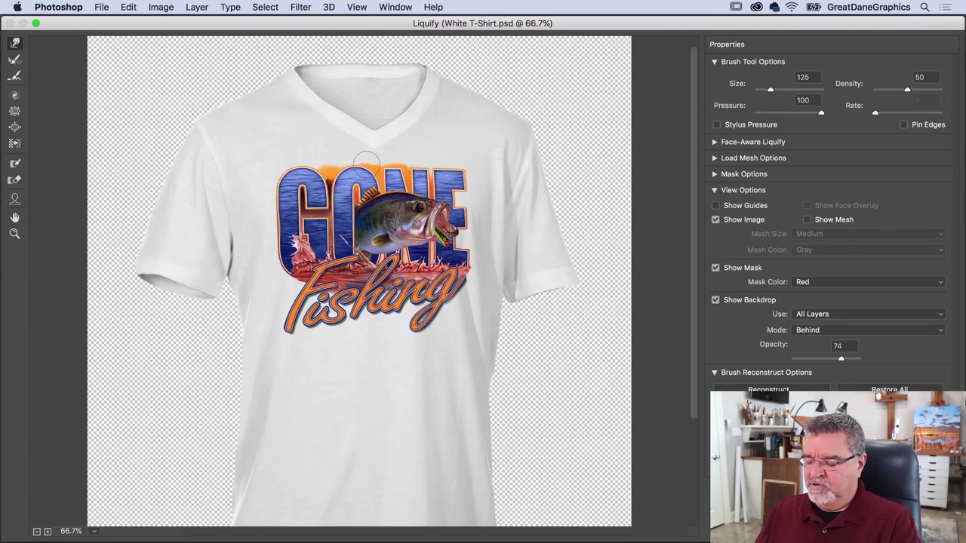
# Continue shaping the artwork's edges with brush sizes from 200 up to 400, and apply the Liquify filter.
pyautogui.press(']')
pyautogui.press(']')
pyautogui.press(']')
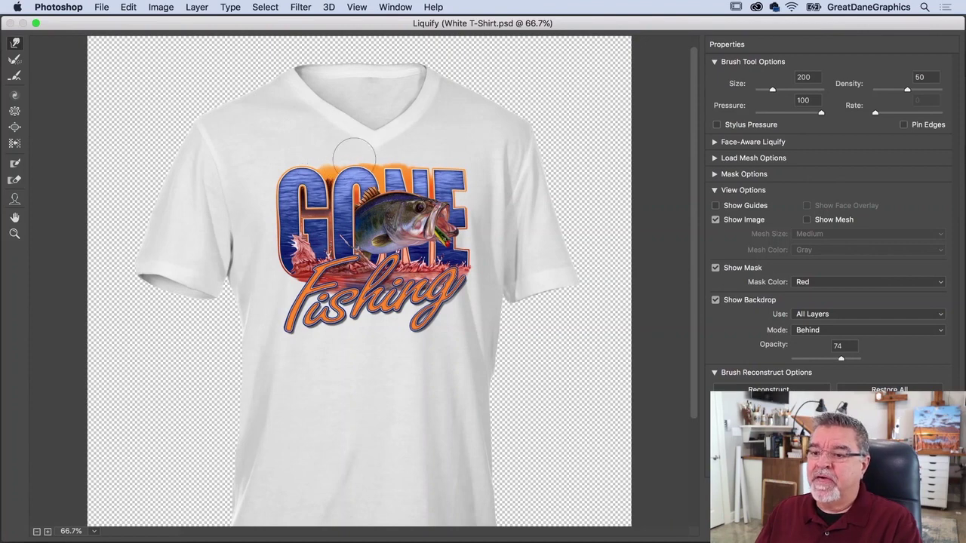
pyautogui.press(']')
pyautogui.press(']')
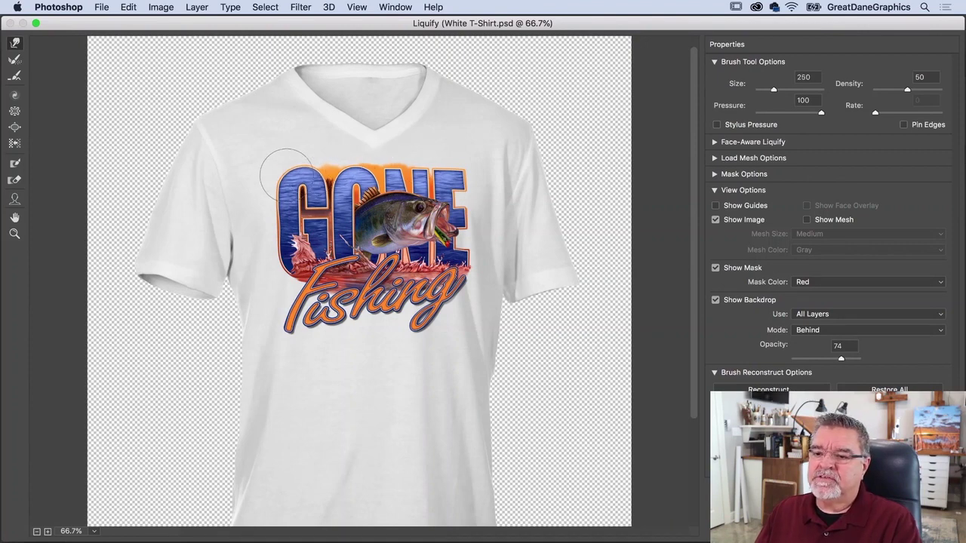
pyautogui.press(']')
pyautogui.press(']')
pyautogui.press(']')
pyautogui.press(']')
pyautogui.press(']')
pyautogui.press(']')
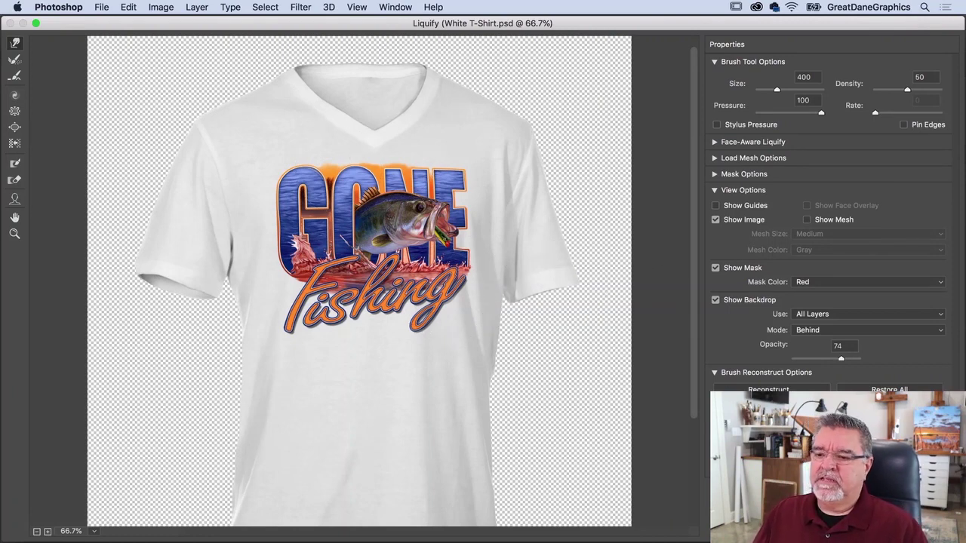
pyautogui.press('Return')
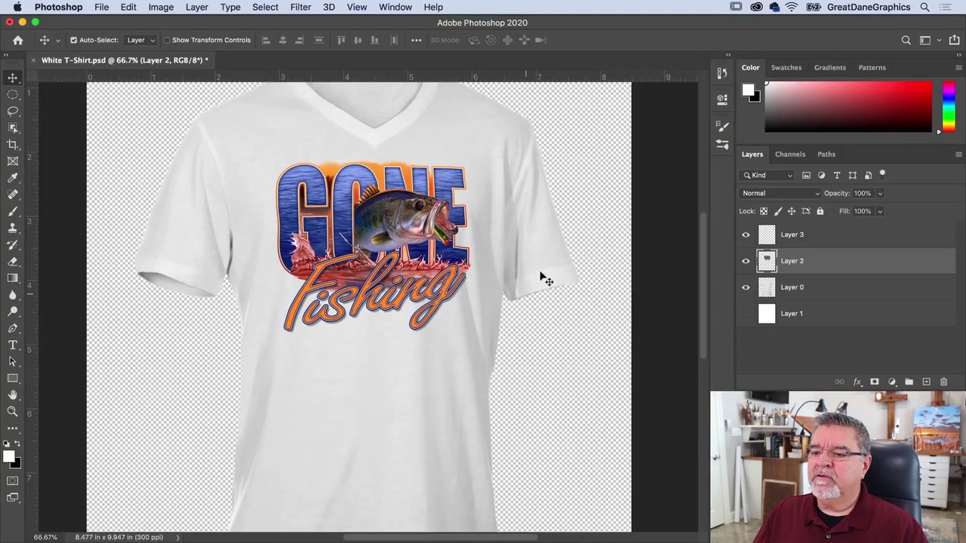
# Examine the liquified artwork on the shirt at 100% and 66.7% magnification.
pyautogui.press('super+1')
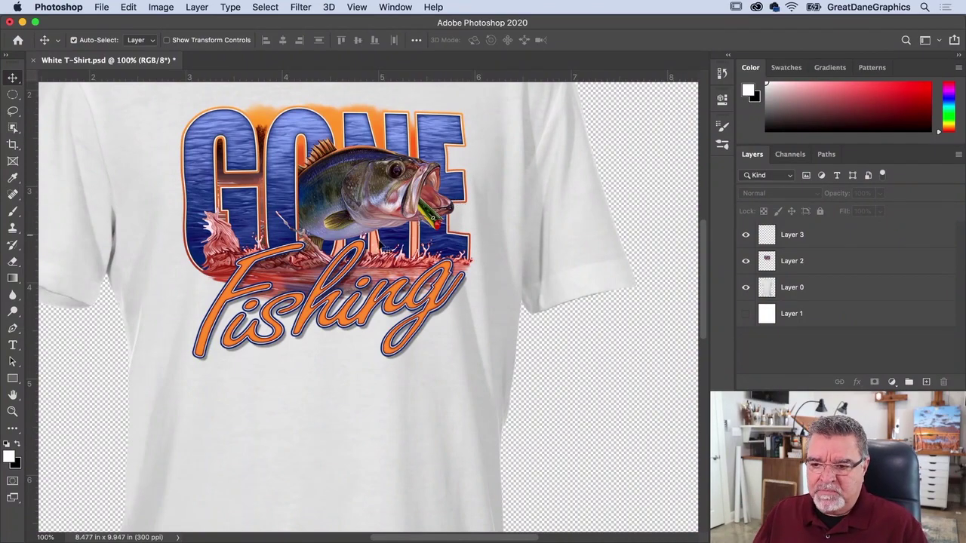
pyautogui.press('super+minus')
pyautogui.moveTo(386, 201); pyautogui.dragTo(410, 238)
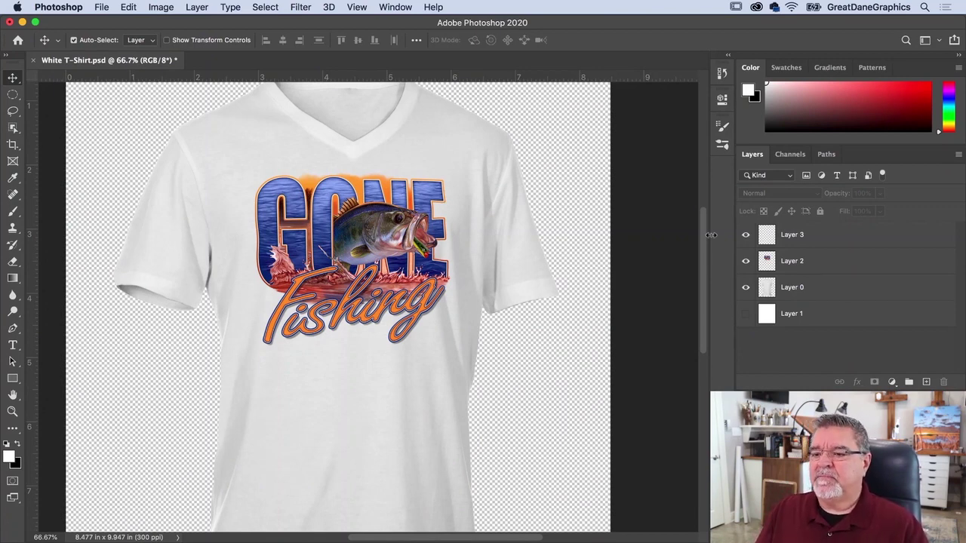
# With Layer 3 active, load the outline of the Layer 2 artwork as a selection and hide the selection edges.
pyautogui.click(768, 235)
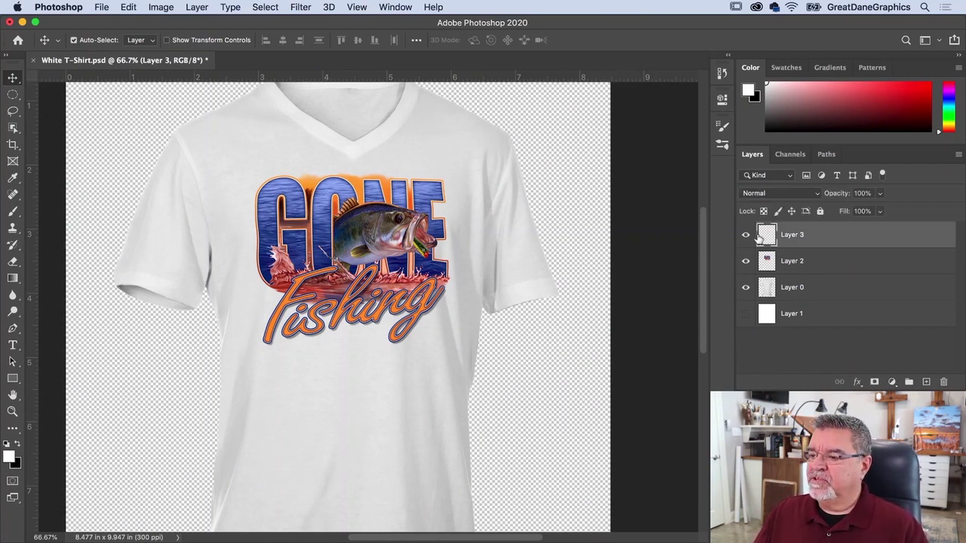
pyautogui.click(745, 236)
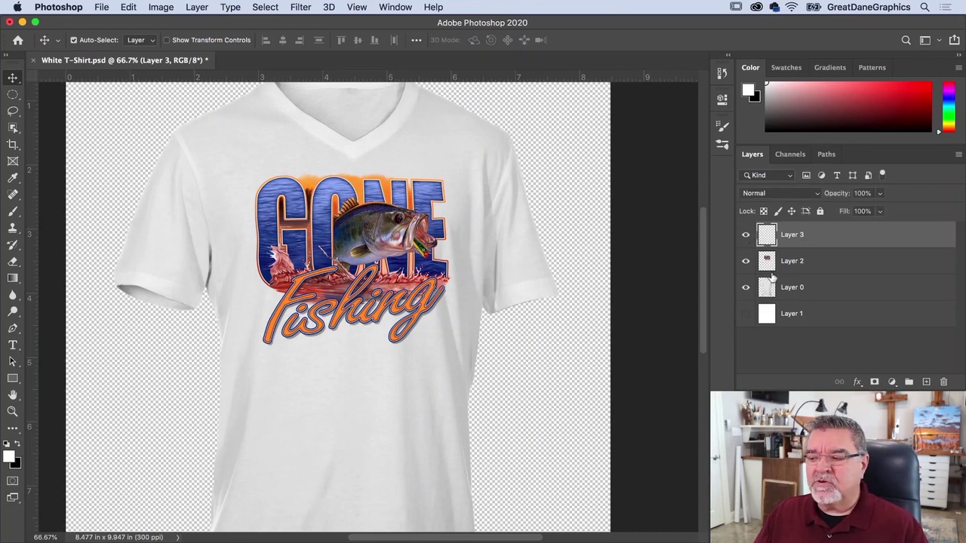
pyautogui.keyDown('super'); pyautogui.click(767, 262); pyautogui.keyUp('super')
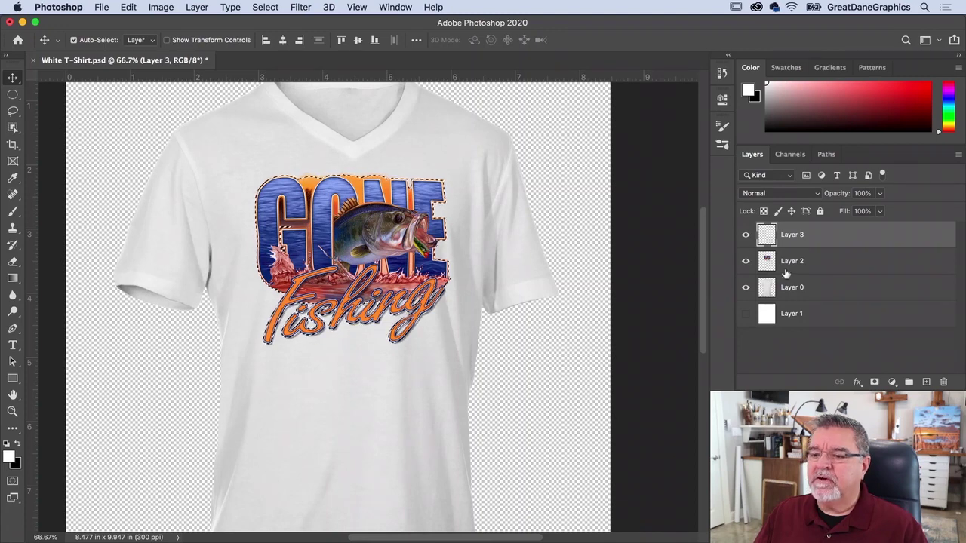
pyautogui.click(357, 7)
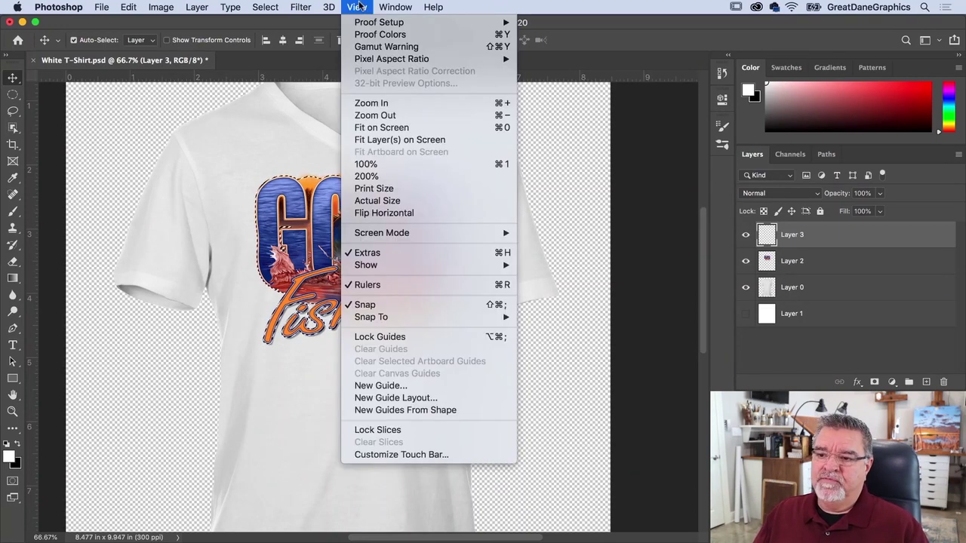
pyautogui.click(359, 255)
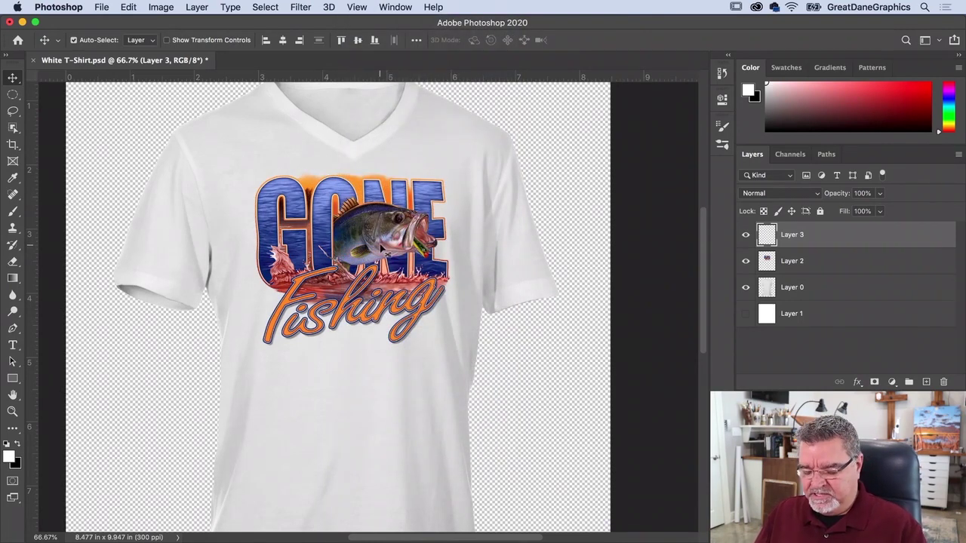
# Set up the Brush tool with the Soft Round tip at size 175 and black as the foreground color.
pyautogui.press('b')
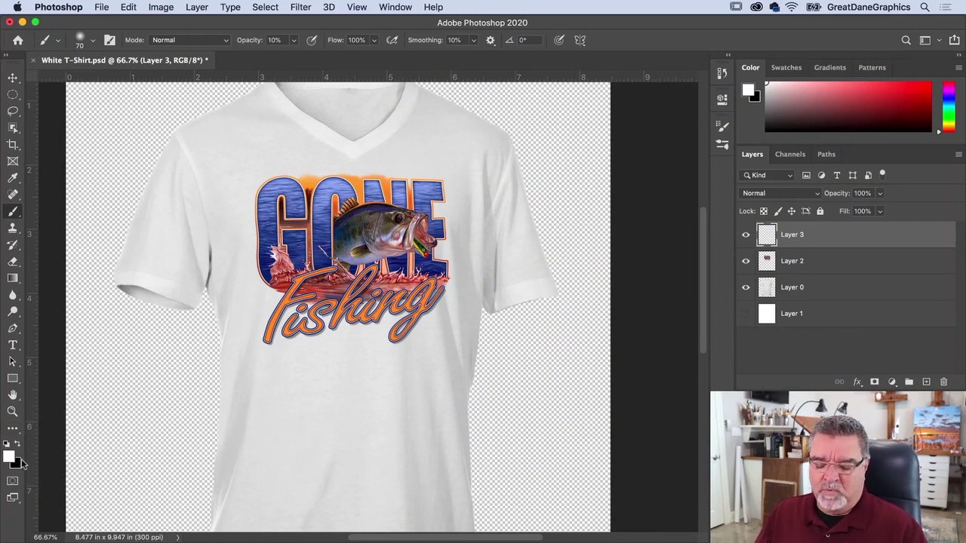
pyautogui.press('x')
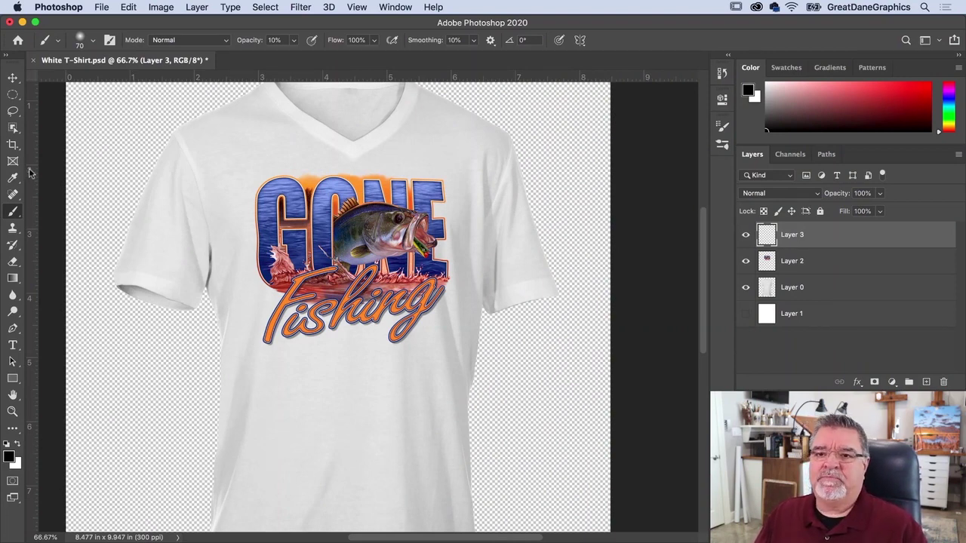
pyautogui.click(87, 43)
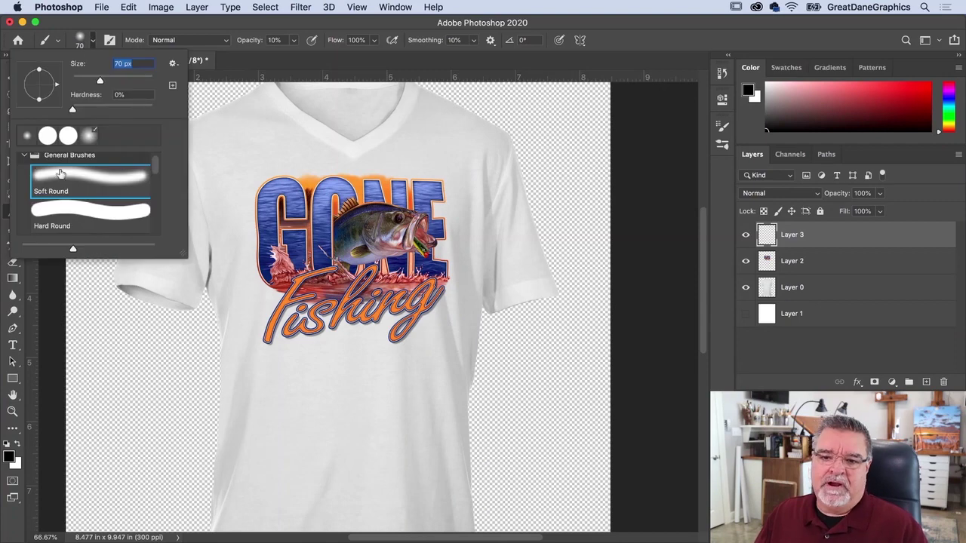
pyautogui.doubleClick(87, 180)
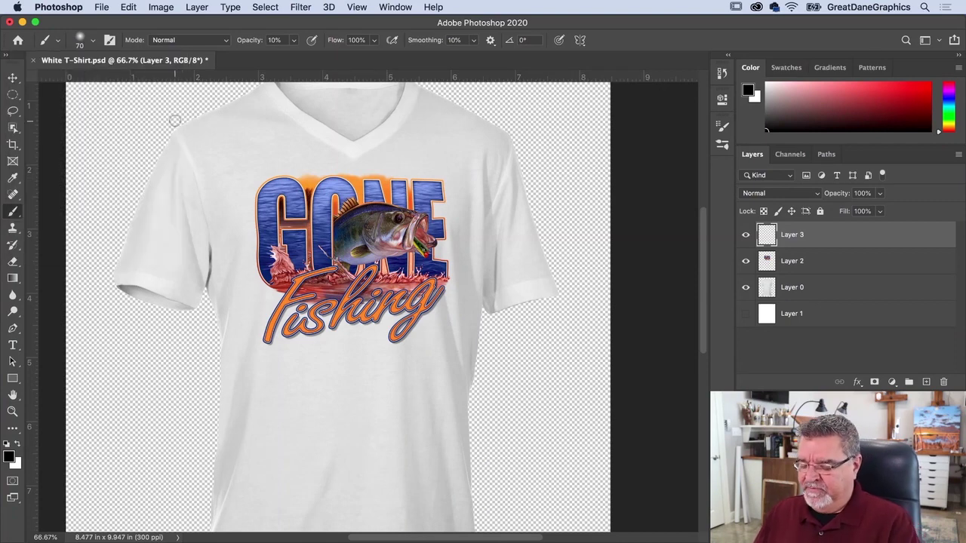
pyautogui.press(']')
pyautogui.press(']')
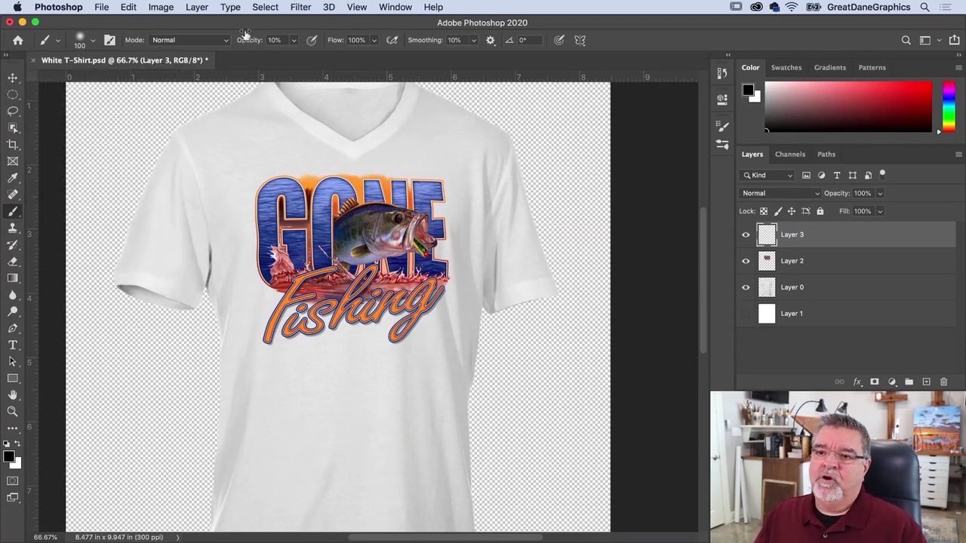
pyautogui.press(']')
pyautogui.press(']')
pyautogui.press(']')
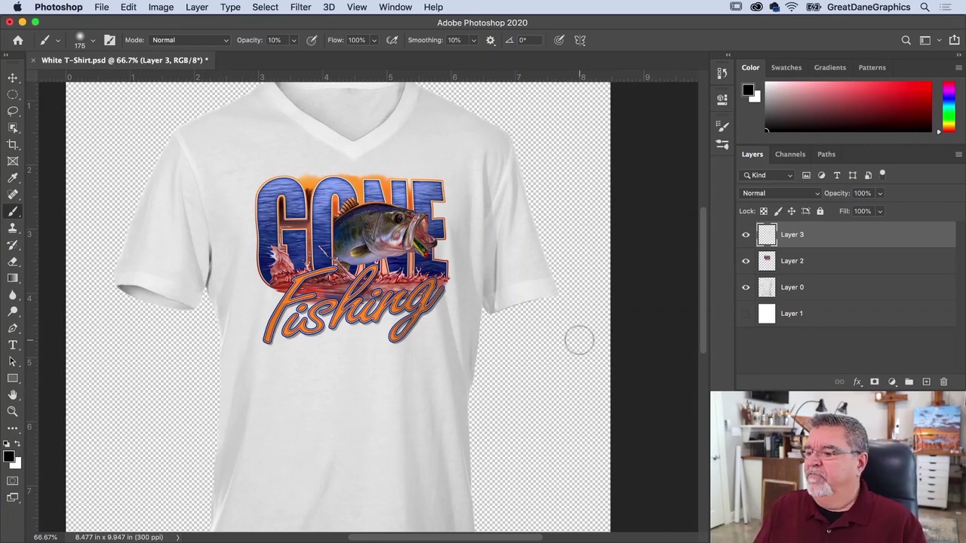
# Set the blend mode of the artwork on Layer 2 to Multiply.
pyautogui.click(766, 260)
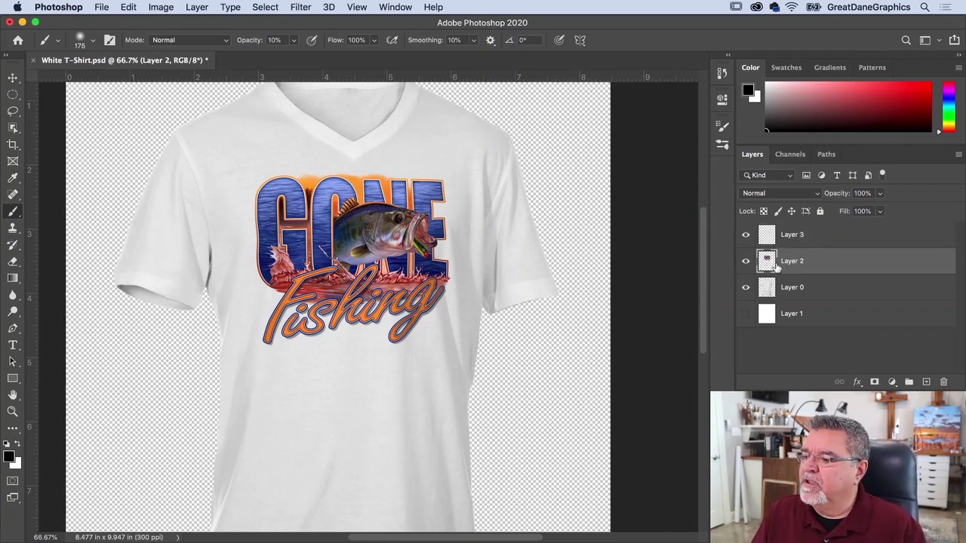
pyautogui.click(817, 196)
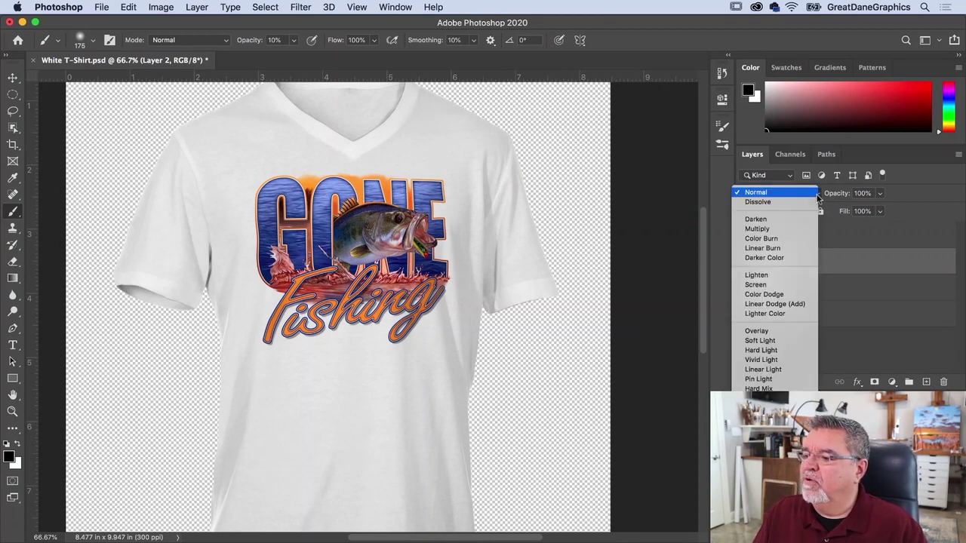
pyautogui.click(757, 230)
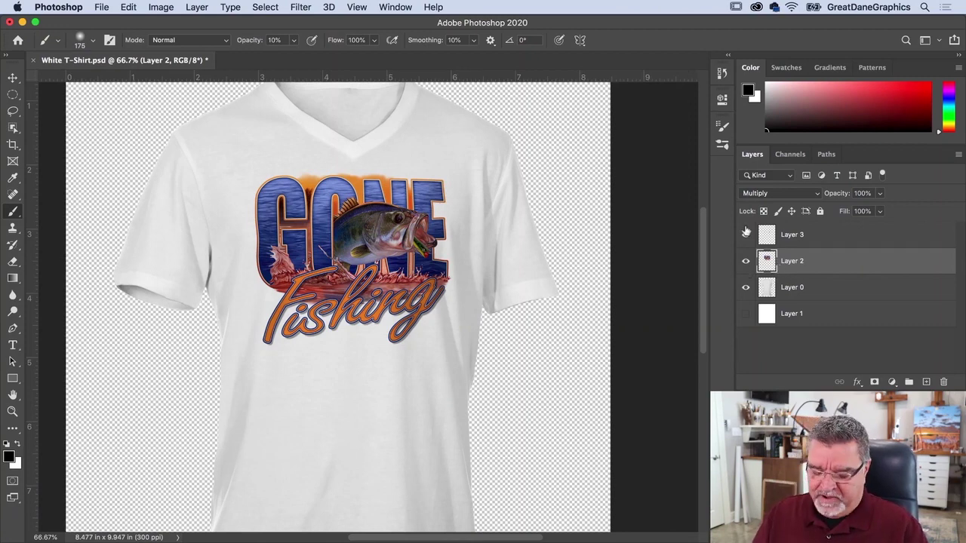
# Raise the saturation of the Layer 2 artwork to +12 with a Hue/Saturation adjustment.
pyautogui.click(156, 8)
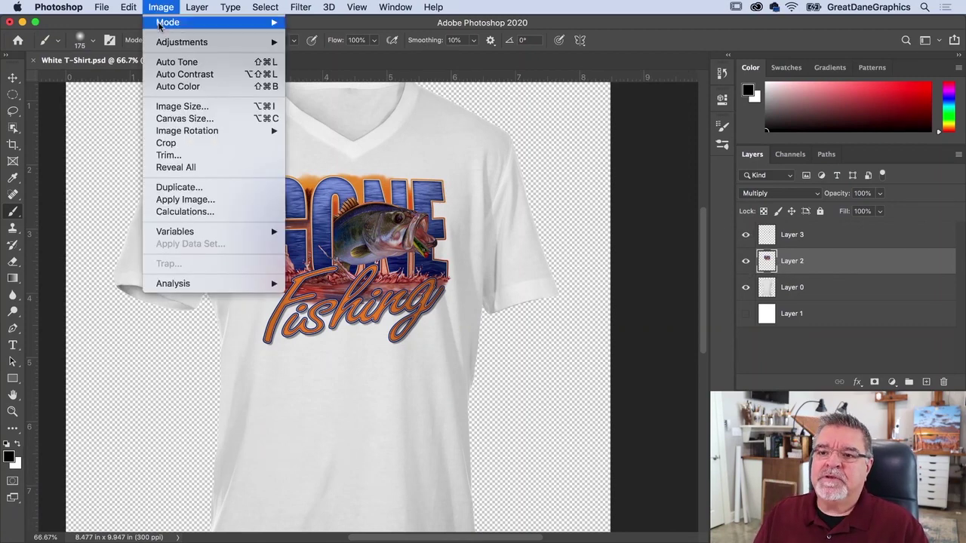
pyautogui.moveTo(162, 42)
pyautogui.click(302, 111)
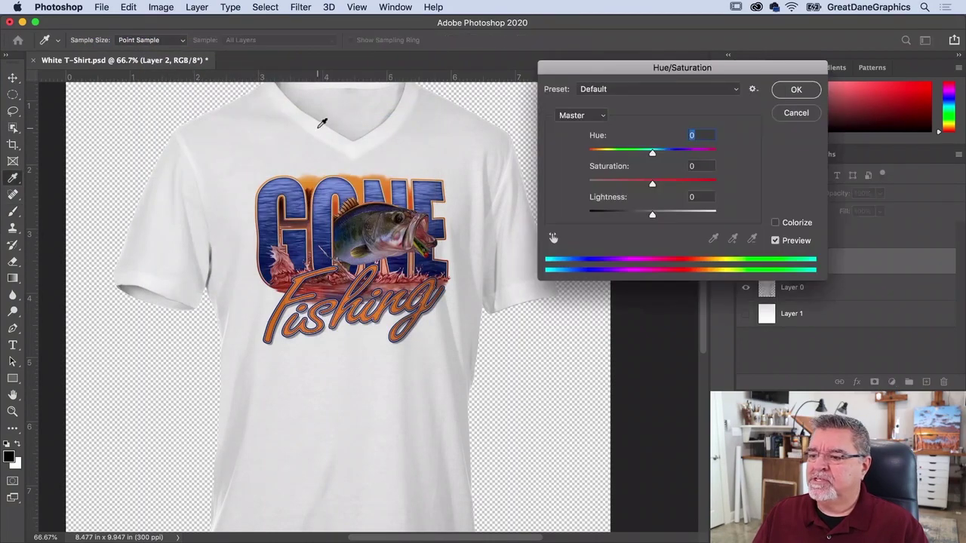
pyautogui.moveTo(653, 184); pyautogui.dragTo(659, 187)
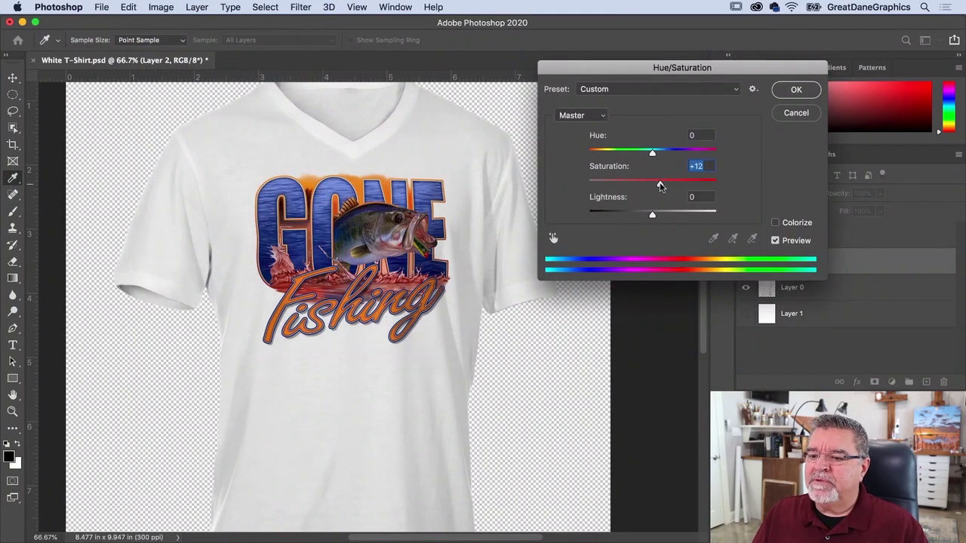
pyautogui.click(796, 89)
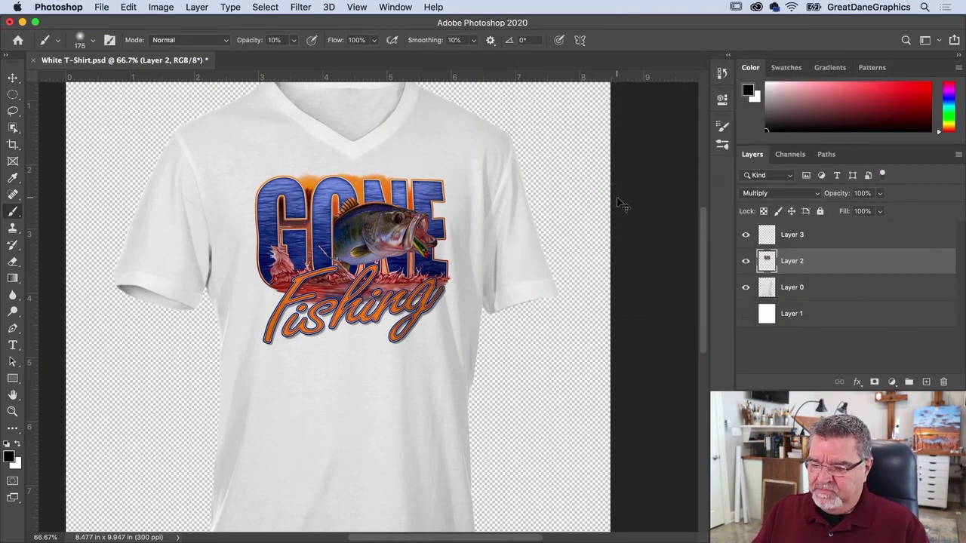
# Hide Layer 3 and the Layer 2 artwork, and duplicate the shirt's Layer 0, leaving only the copy visible.
pyautogui.scroll(-2, 618, 204)
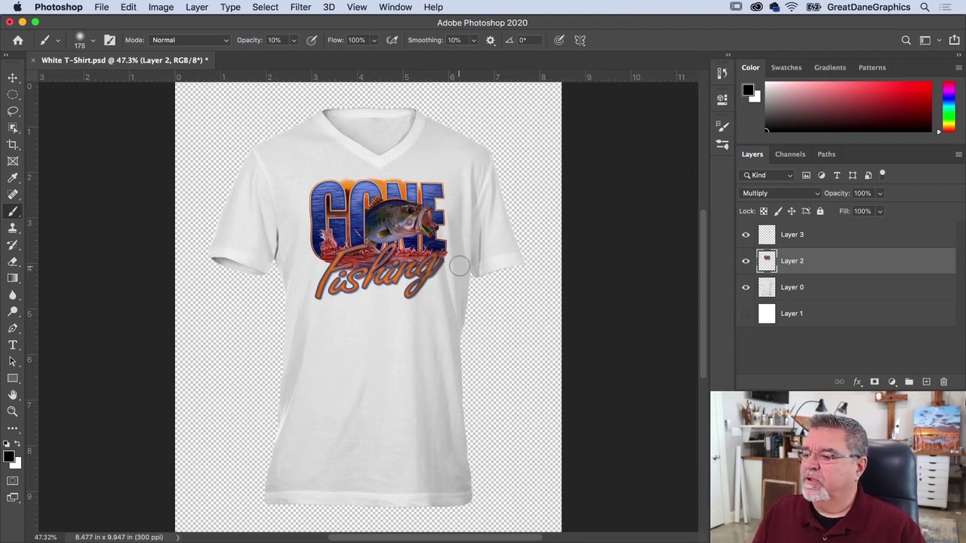
pyautogui.click(761, 294)
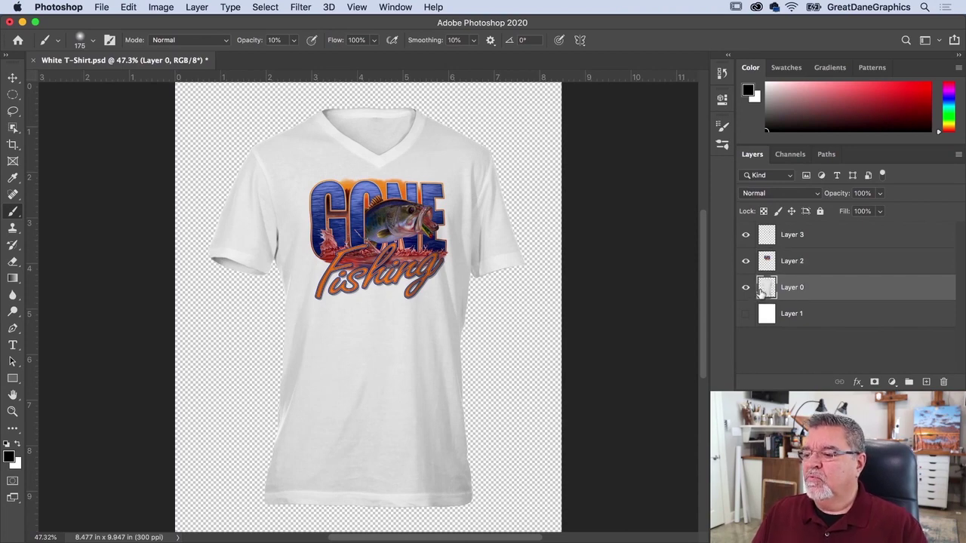
pyautogui.click(747, 236)
pyautogui.click(745, 261)
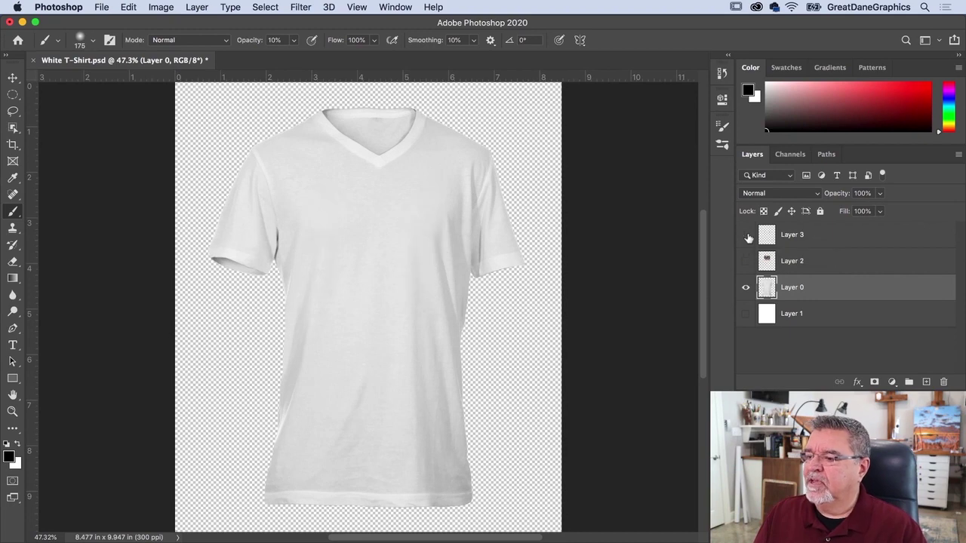
pyautogui.moveTo(766, 291); pyautogui.dragTo(808, 339)
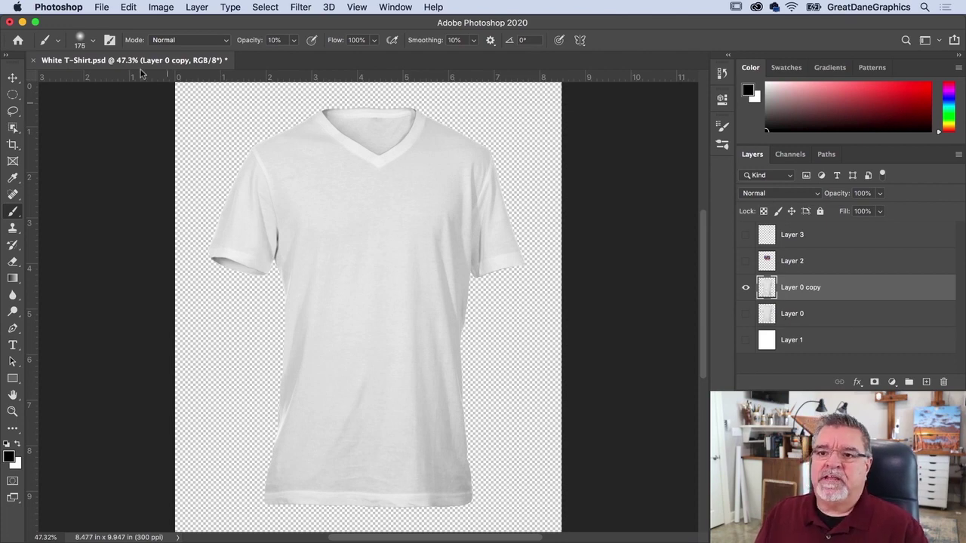
pyautogui.click(161, 7)
pyautogui.moveTo(163, 44)
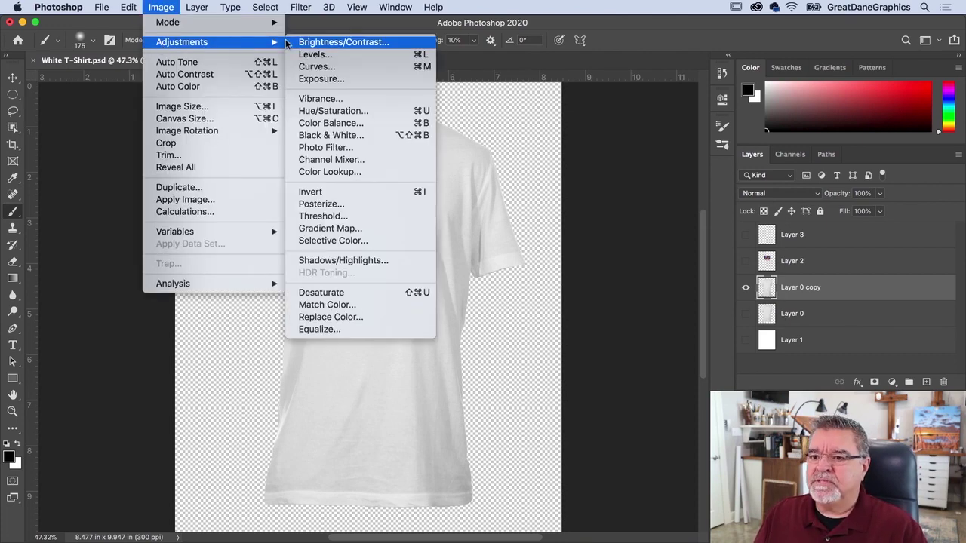
pyautogui.click(315, 54)
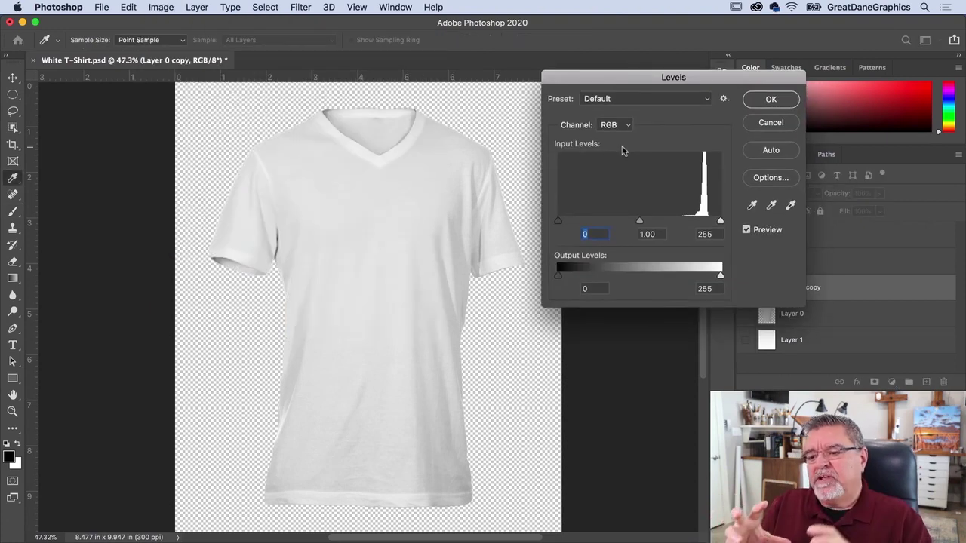
pyautogui.moveTo(640, 223); pyautogui.dragTo(650, 220)
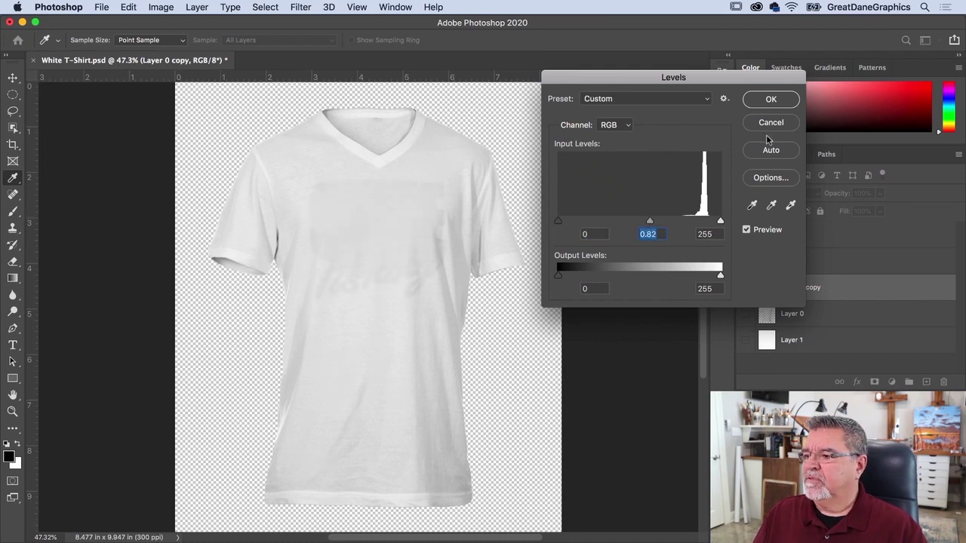
pyautogui.press('Return')
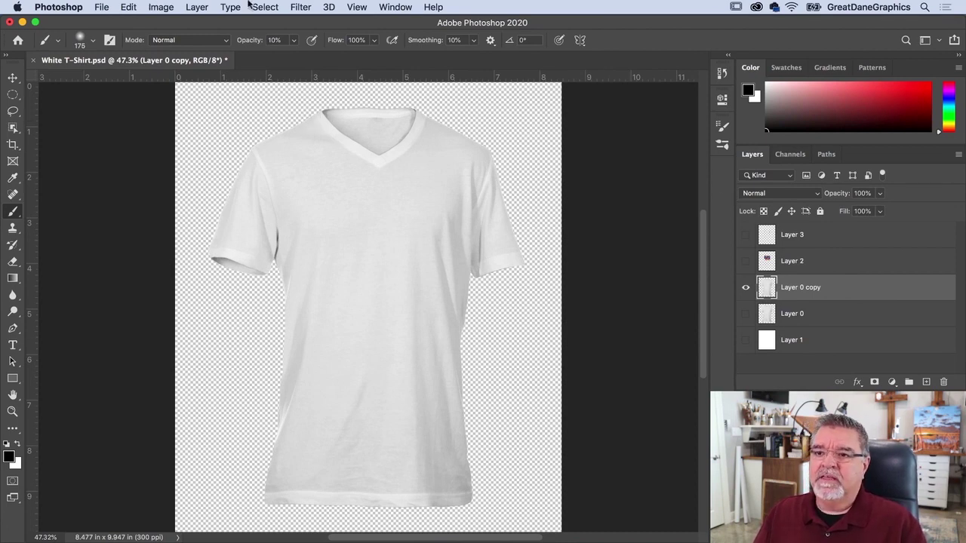
# Clear the artwork-shaped selection and darken the whole shirt copy with Levels, setting the midtone input to 0.71.
pyautogui.press('super+shift+d')
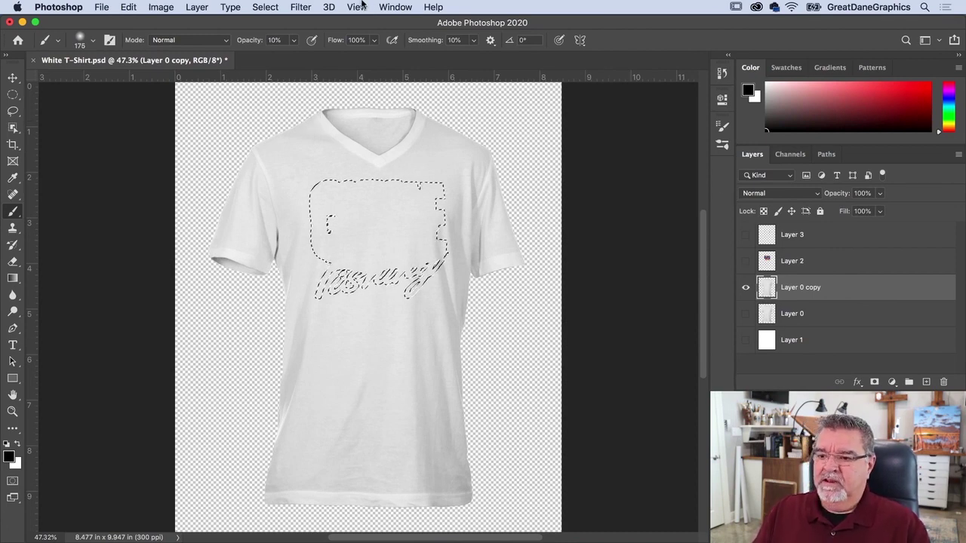
pyautogui.press('super+d')
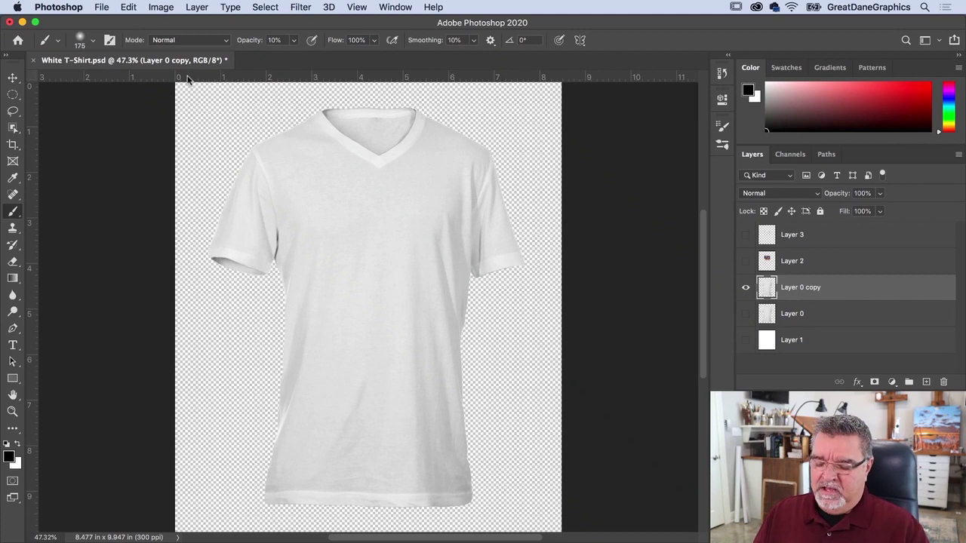
pyautogui.press('super+l')
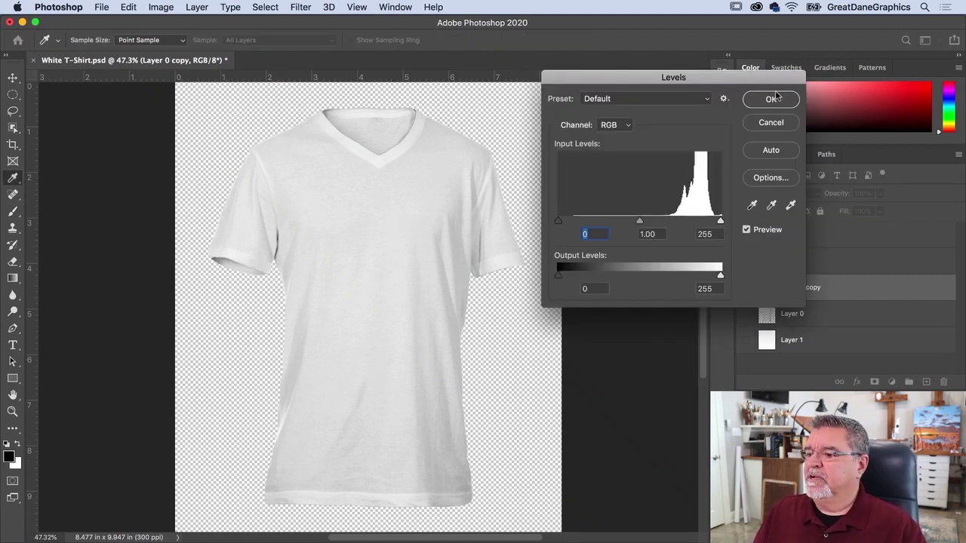
pyautogui.moveTo(640, 223); pyautogui.dragTo(647, 224)
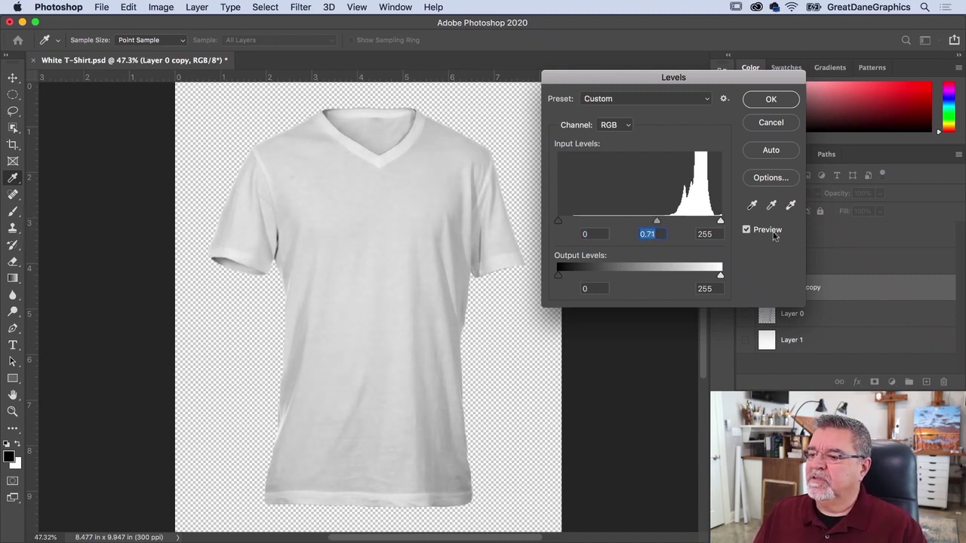
pyautogui.click(746, 230)
pyautogui.click(747, 230)
pyautogui.click(746, 230)
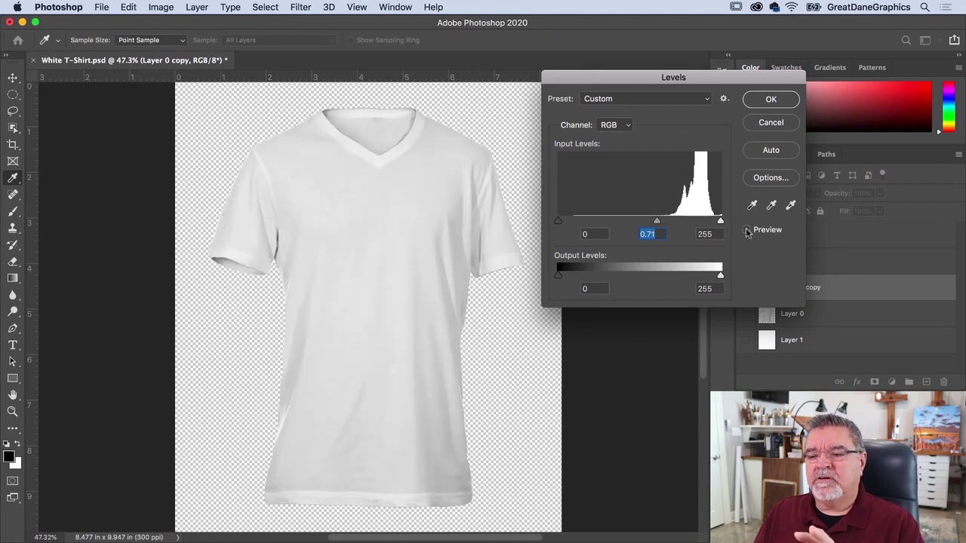
pyautogui.click(746, 230)
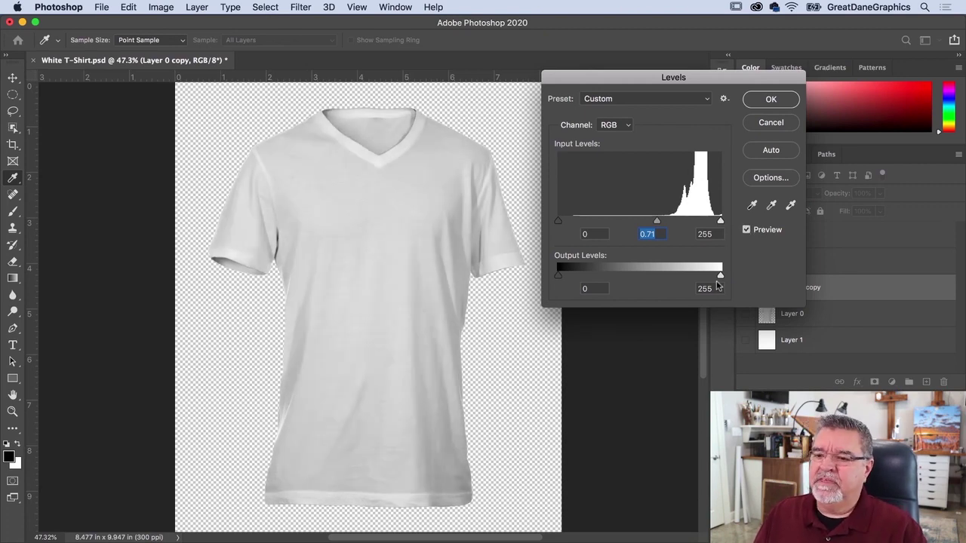
pyautogui.click(784, 98)
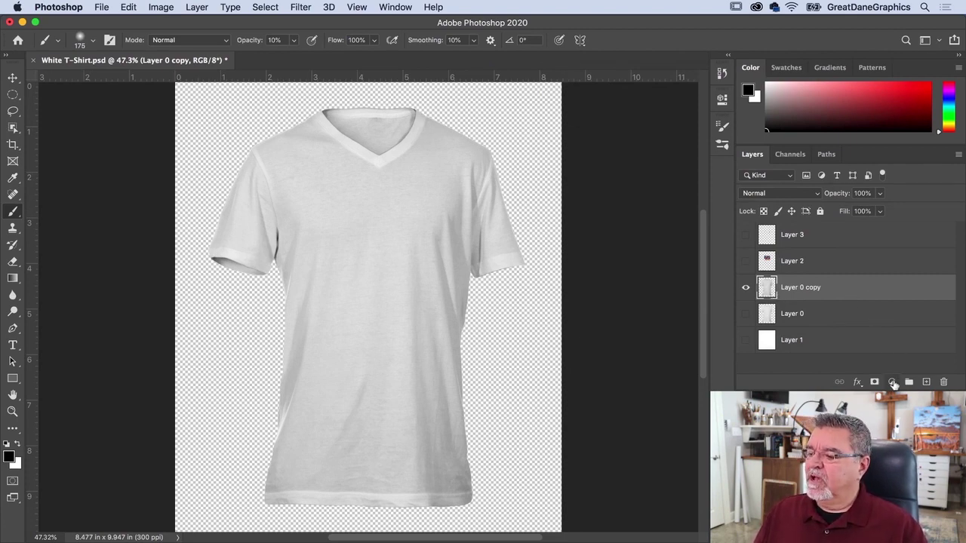
pyautogui.click(893, 382)
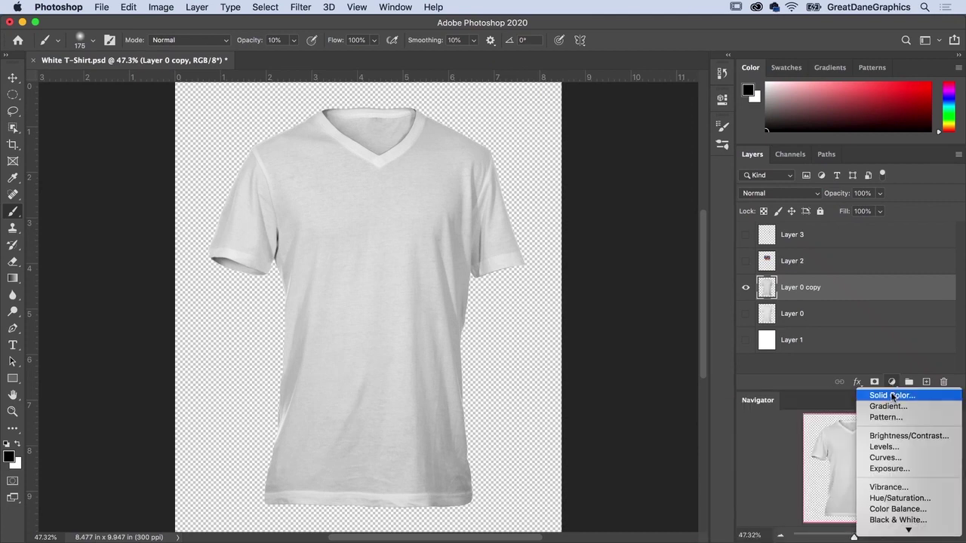
pyautogui.click(824, 363)
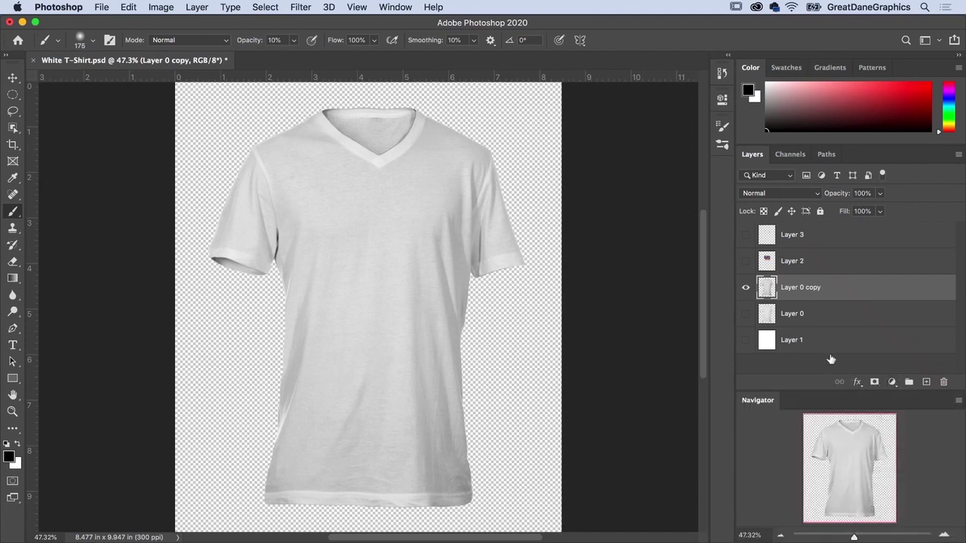
pyautogui.click(892, 382)
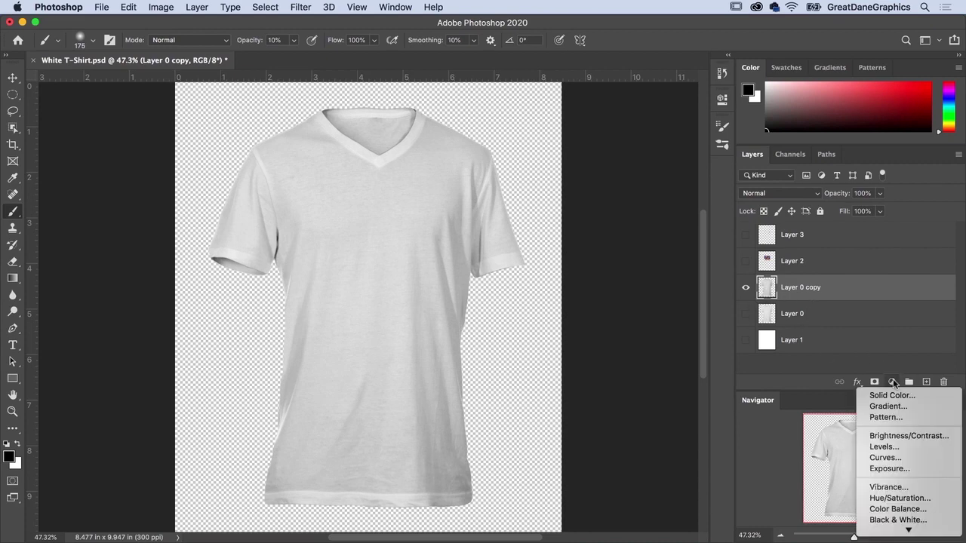
pyautogui.click(893, 391)
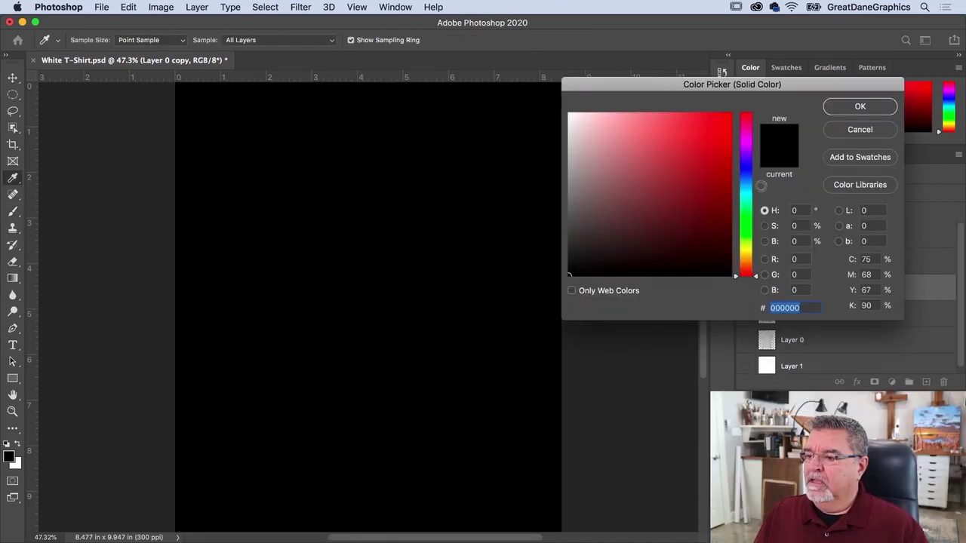
pyautogui.click(706, 177)
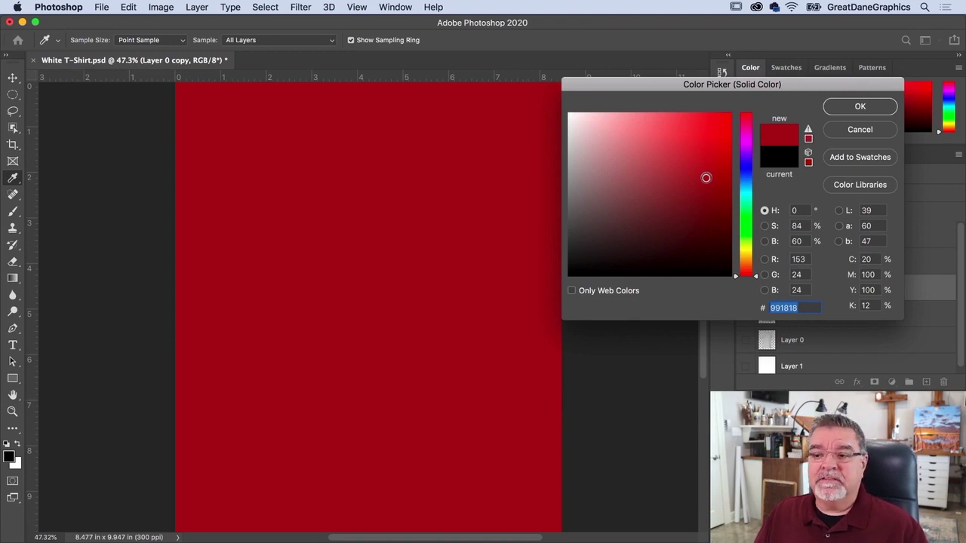
pyautogui.click(859, 129)
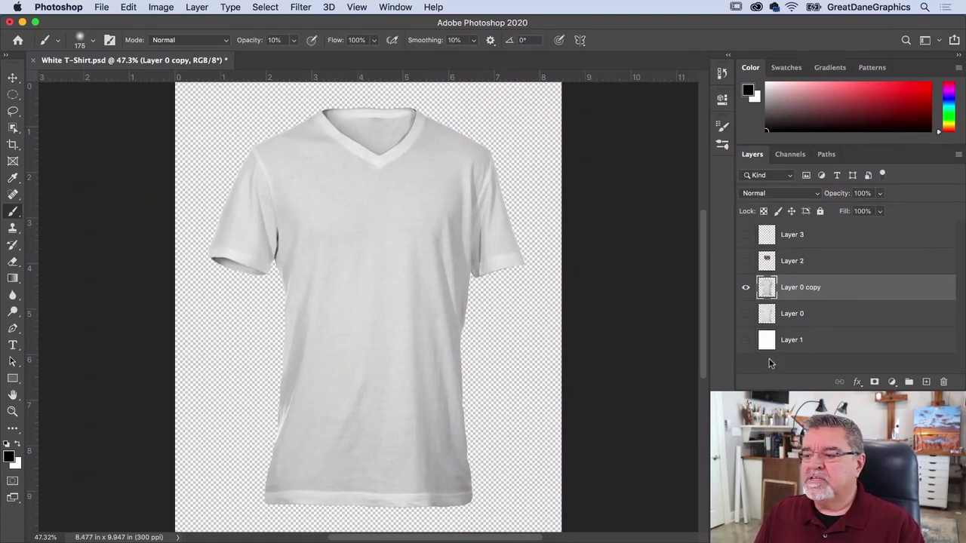
# Load the shirt outline of Layer 0 copy as a selection and add a Solid Color fill layer confined to it.
pyautogui.keyDown('super'); pyautogui.click(766, 288); pyautogui.keyUp('super')
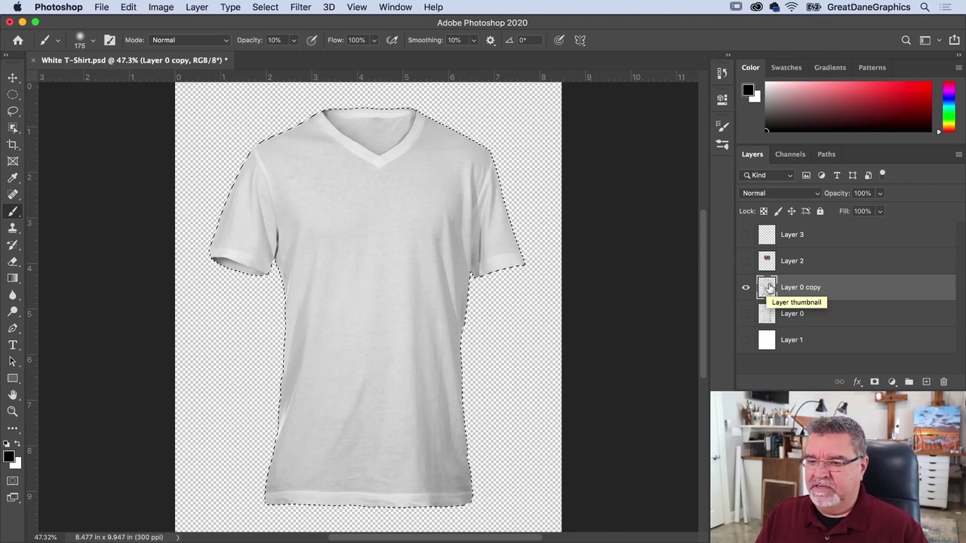
pyautogui.press('super+h')
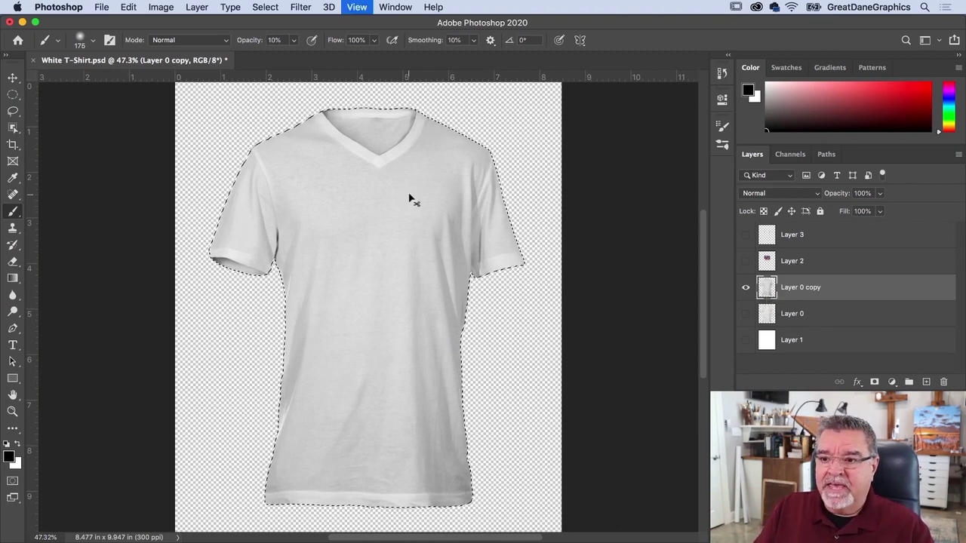
pyautogui.click(891, 382)
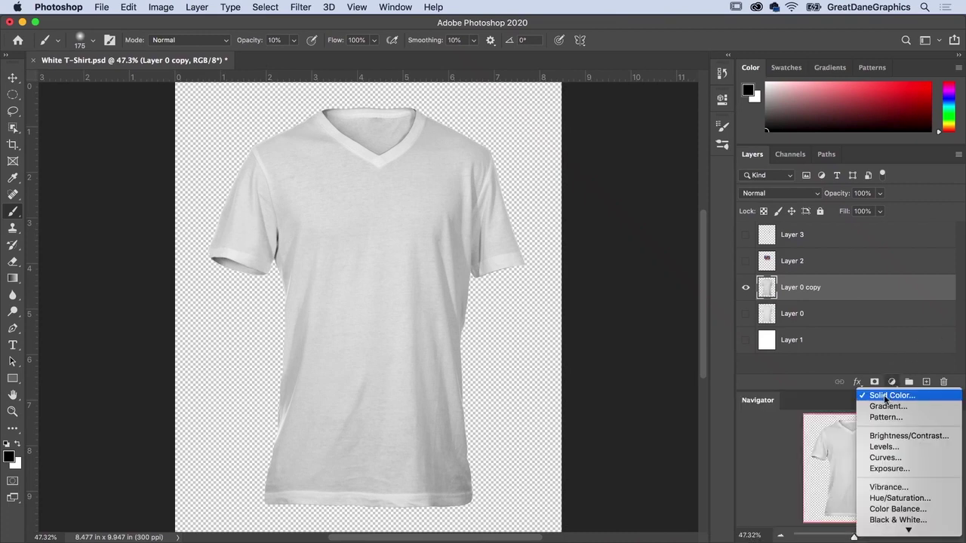
pyautogui.click(884, 394)
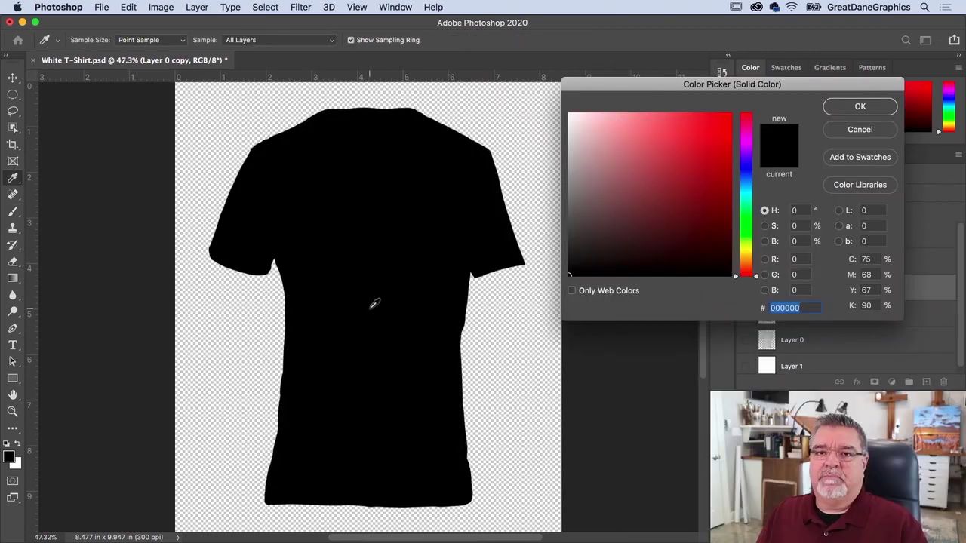
# Set the shirt's fill colour to dark maroon #482424 and change the fill layer's blend mode to Multiply.
pyautogui.click(693, 166)
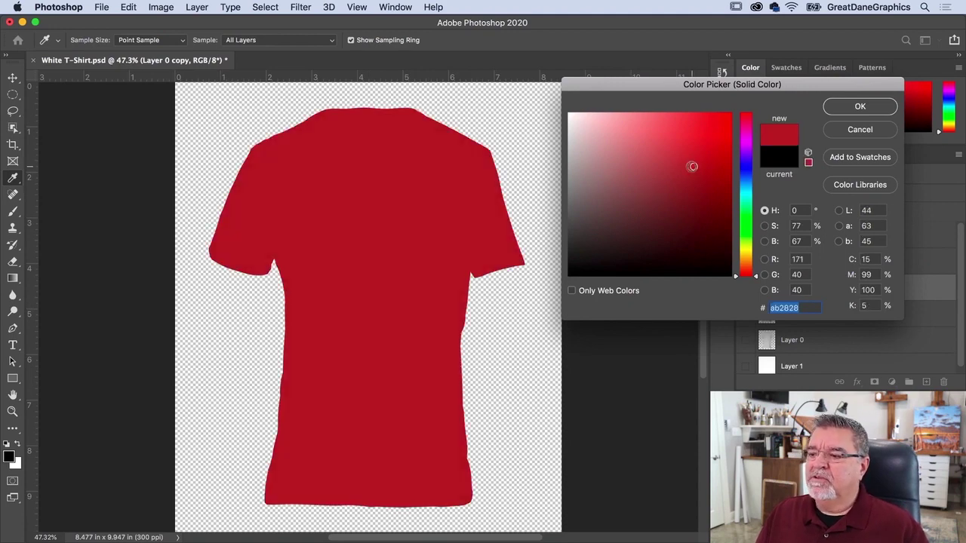
pyautogui.moveTo(693, 166); pyautogui.dragTo(656, 235)
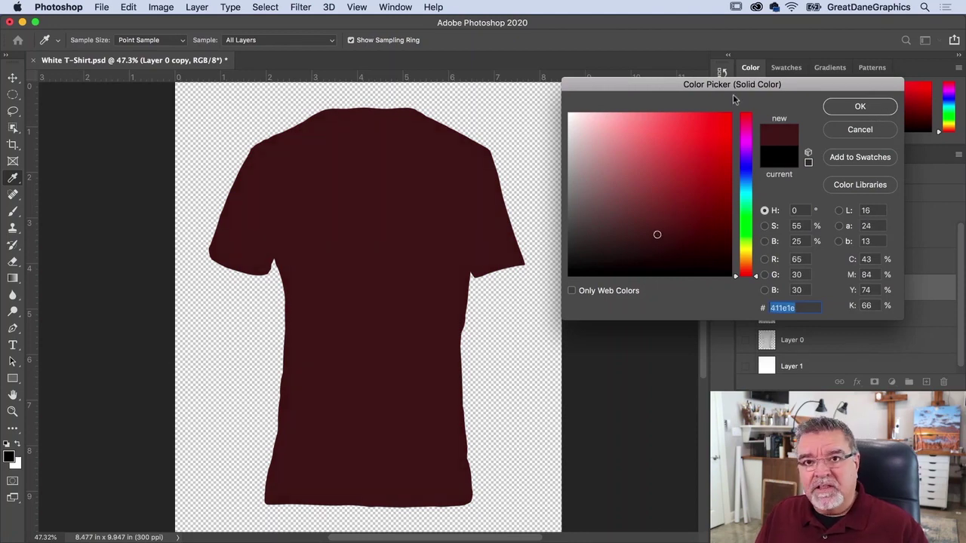
pyautogui.moveTo(742, 145)
pyautogui.mouseDown()
pyautogui.moveTo(745, 214)
pyautogui.moveTo(746, 142)
pyautogui.mouseUp()
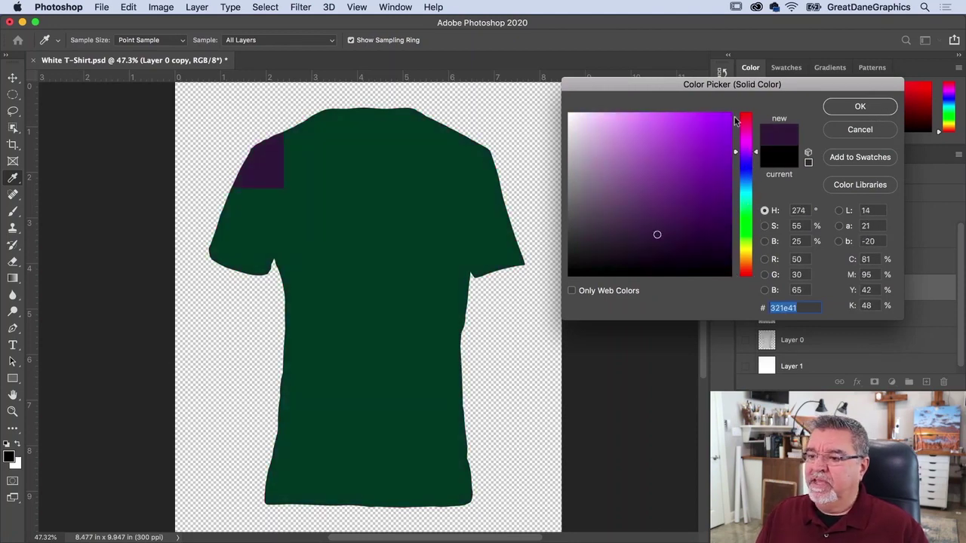
pyautogui.moveTo(724, 267); pyautogui.dragTo(744, 276)
pyautogui.moveTo(678, 251); pyautogui.dragTo(650, 226)
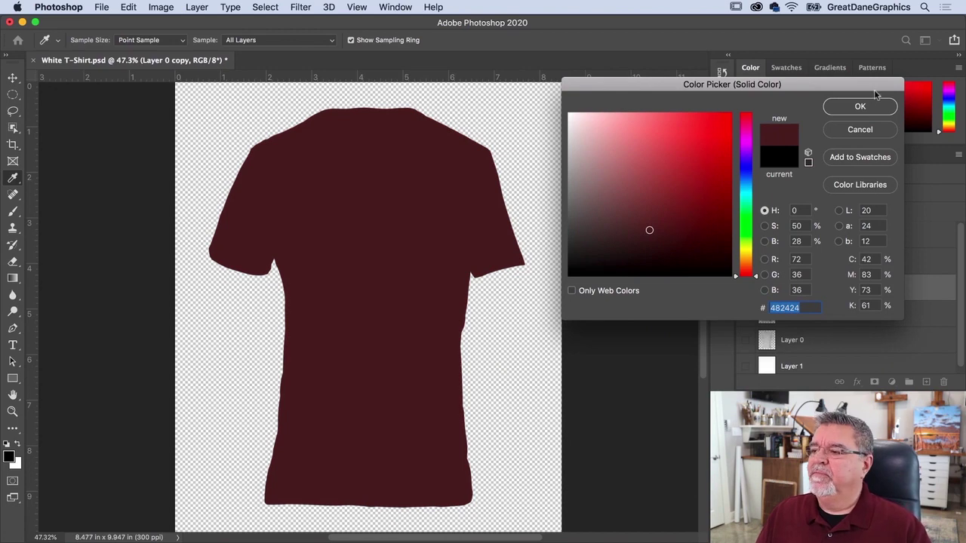
pyautogui.click(833, 107)
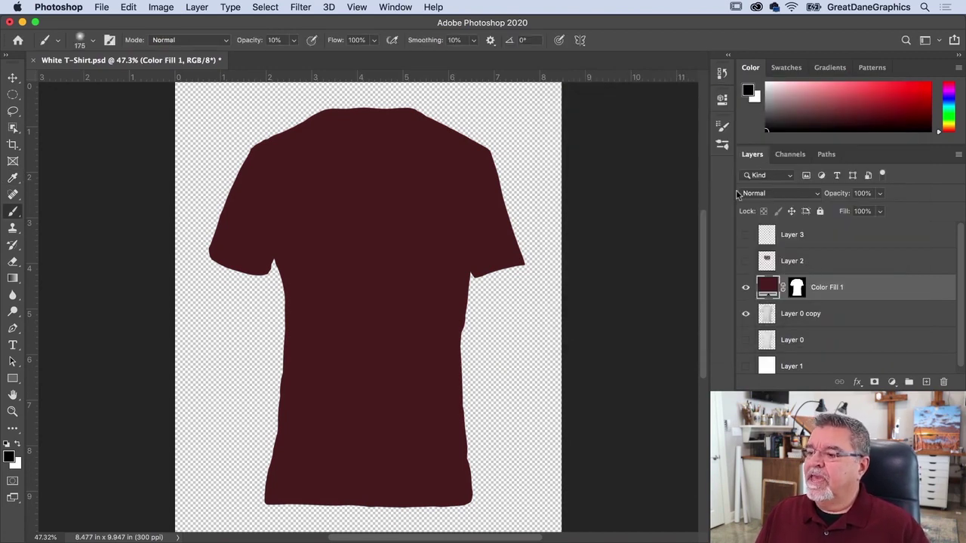
pyautogui.click(807, 194)
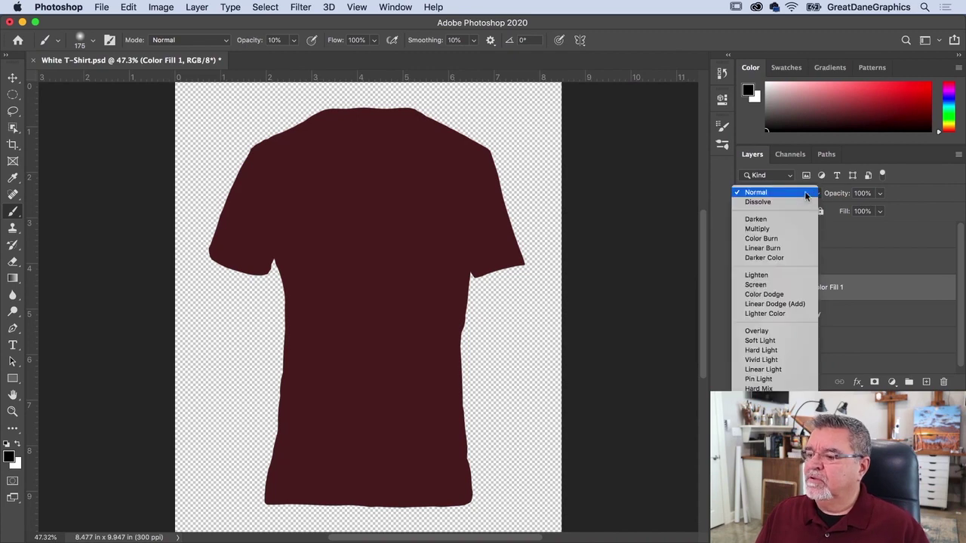
pyautogui.click(758, 228)
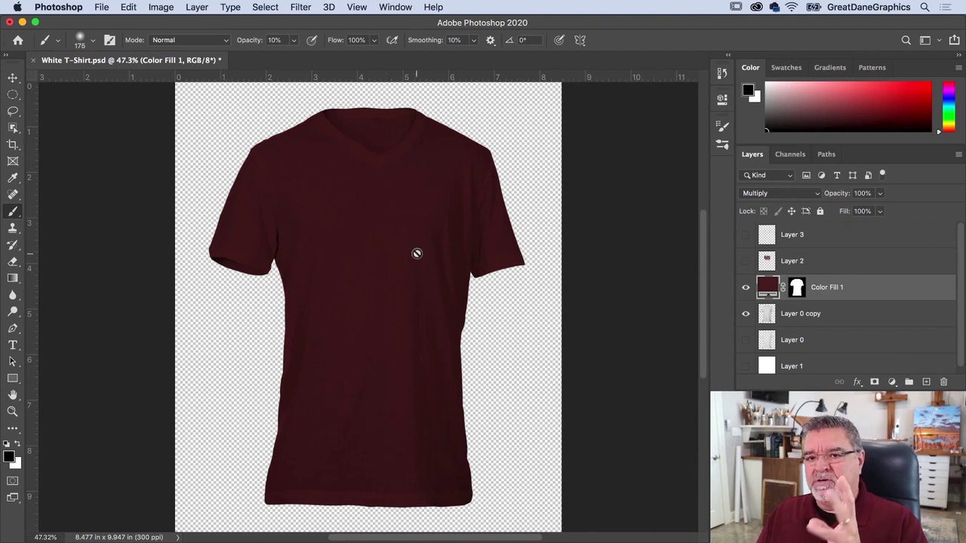
# Add a Curves adjustment layer above the colour fill, slightly brighten the shirt with on-image adjustment, and compare it with the adjustment off.
pyautogui.click(891, 382)
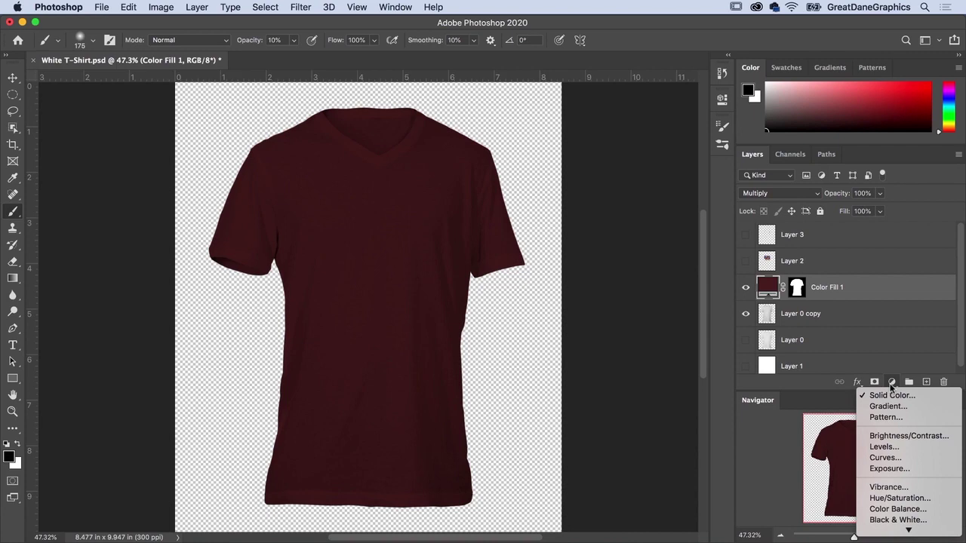
pyautogui.click(886, 458)
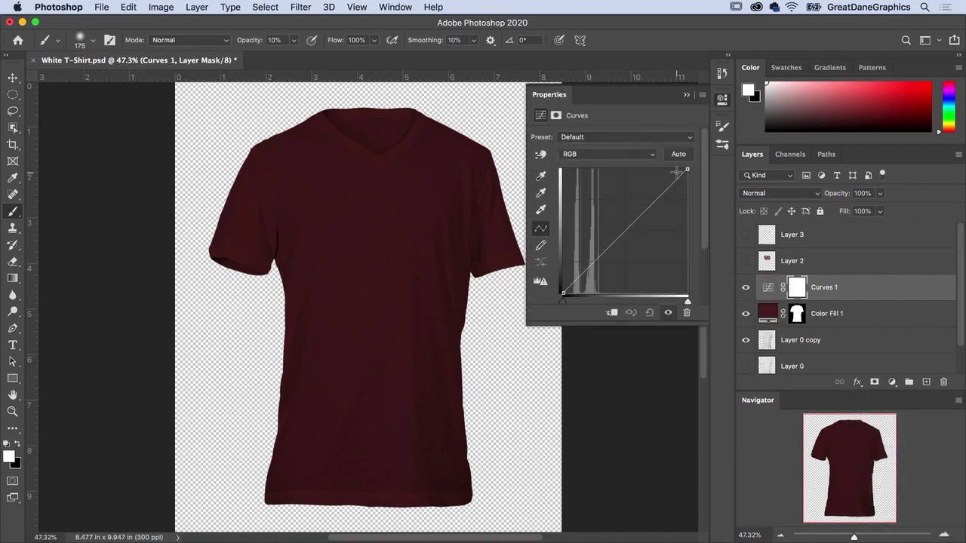
pyautogui.click(540, 154)
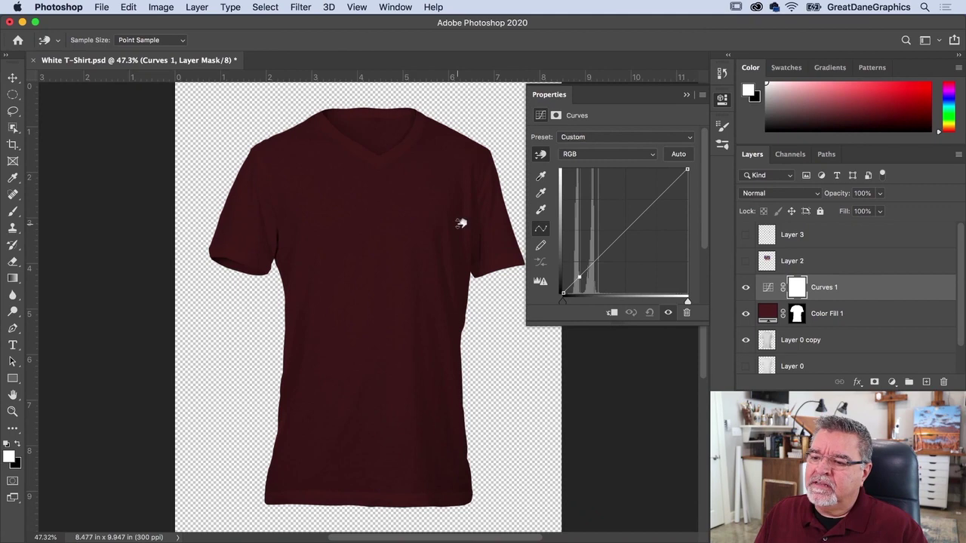
pyautogui.moveTo(460, 223); pyautogui.dragTo(460, 230)
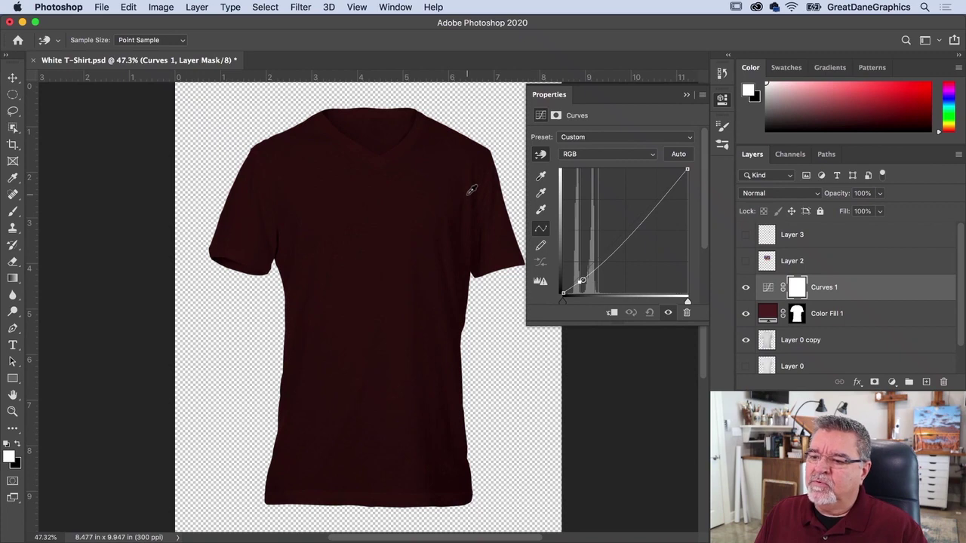
pyautogui.moveTo(468, 194); pyautogui.dragTo(470, 187)
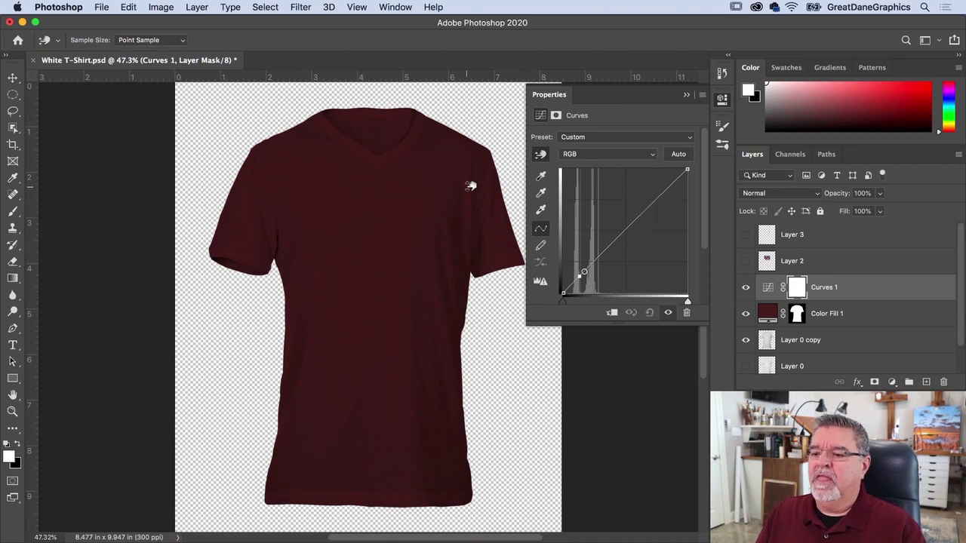
pyautogui.moveTo(470, 186); pyautogui.dragTo(468, 220)
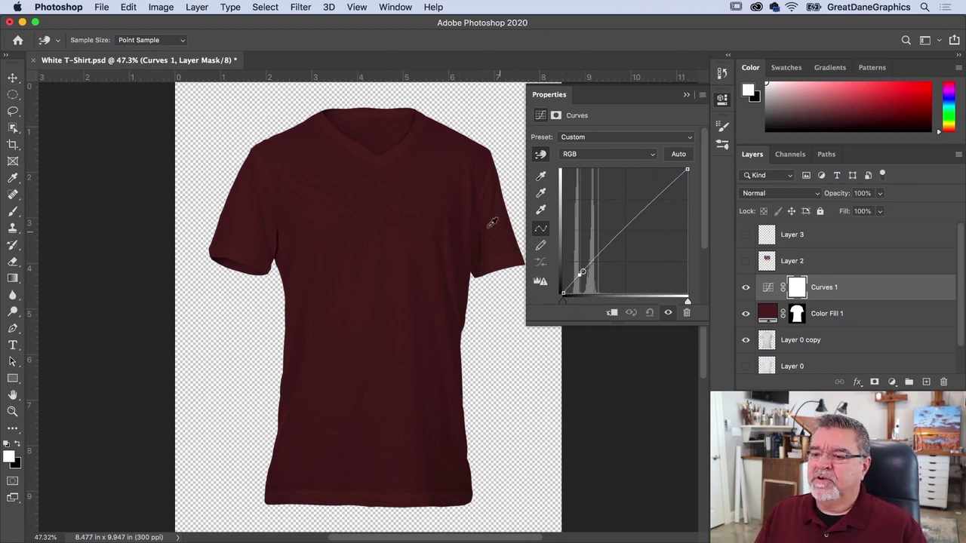
pyautogui.moveTo(471, 218); pyautogui.dragTo(470, 219)
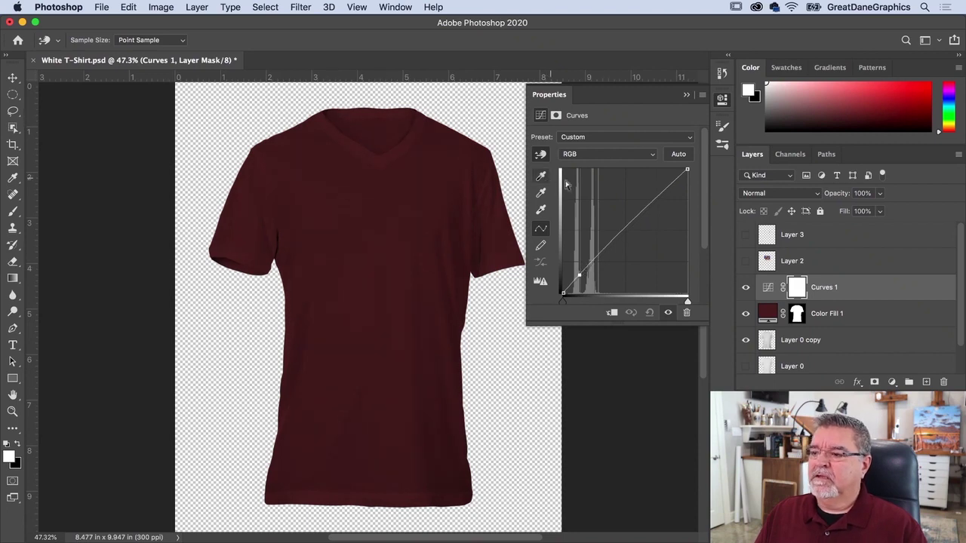
pyautogui.click(685, 96)
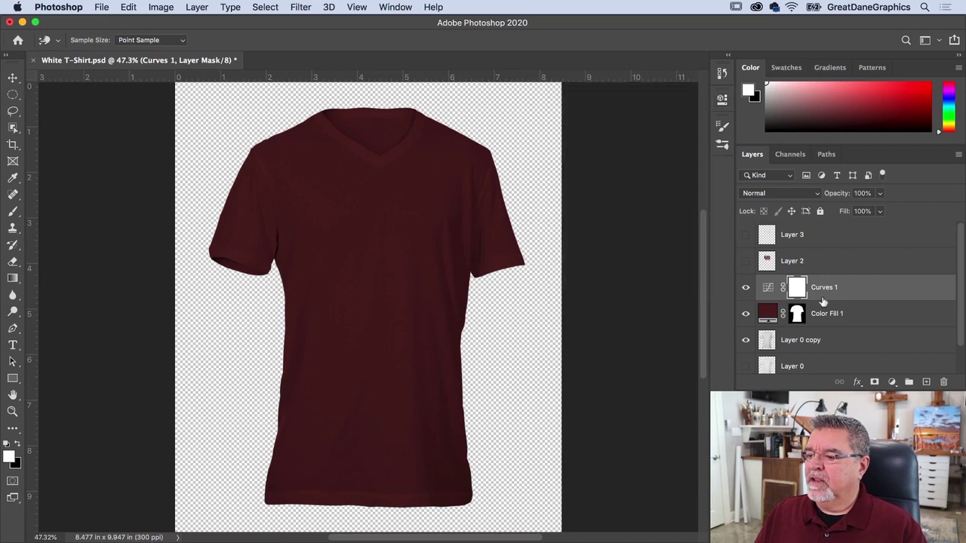
pyautogui.click(746, 288)
pyautogui.click(745, 289)
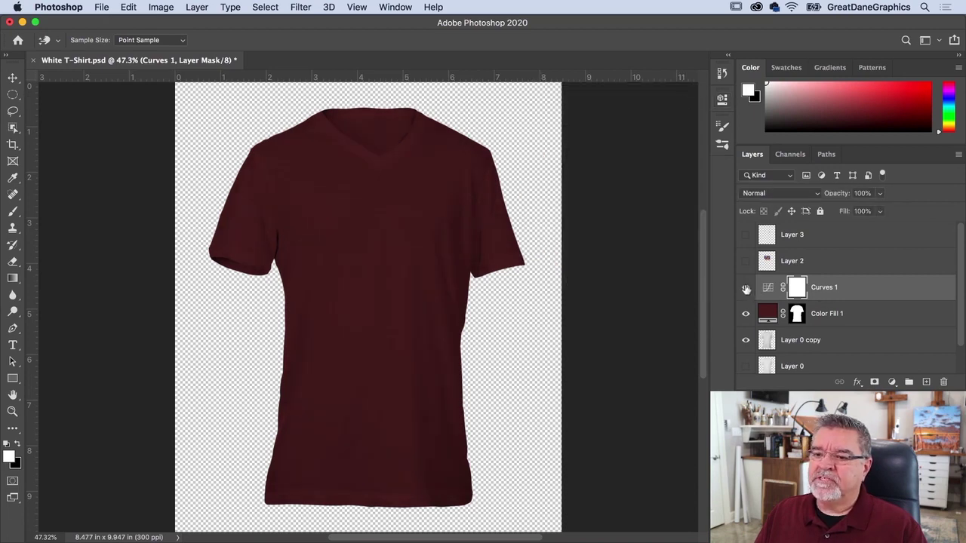
pyautogui.click(746, 289)
pyautogui.click(746, 289)
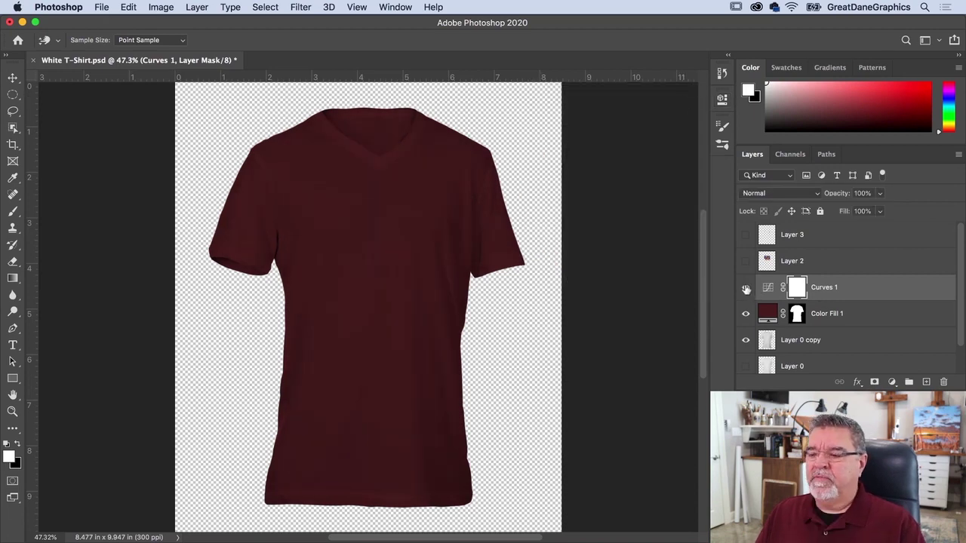
# Show Layer 3 and Layer 2, and set the Layer 2 artwork to Normal blending at 80% opacity.
pyautogui.click(745, 260)
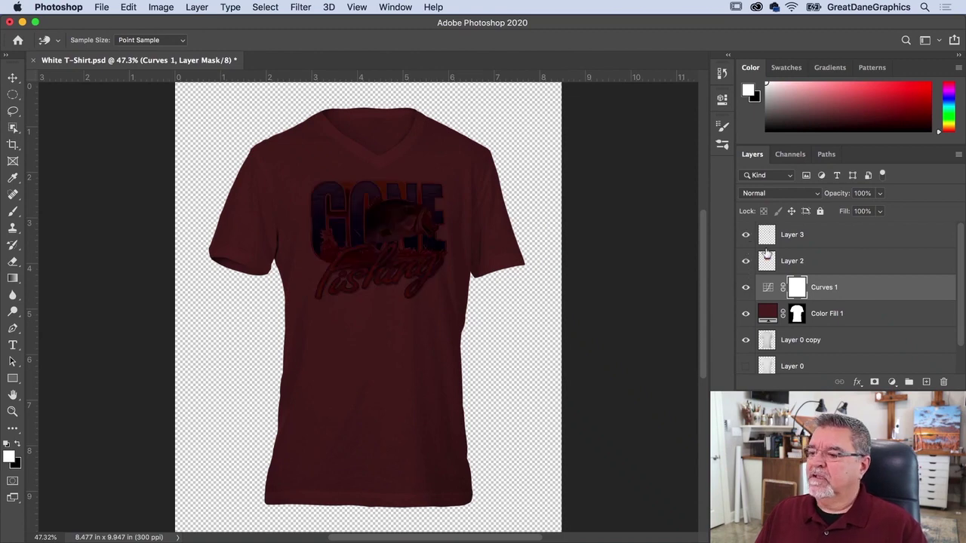
pyautogui.click(766, 260)
pyautogui.press('b')
pyautogui.press('d')
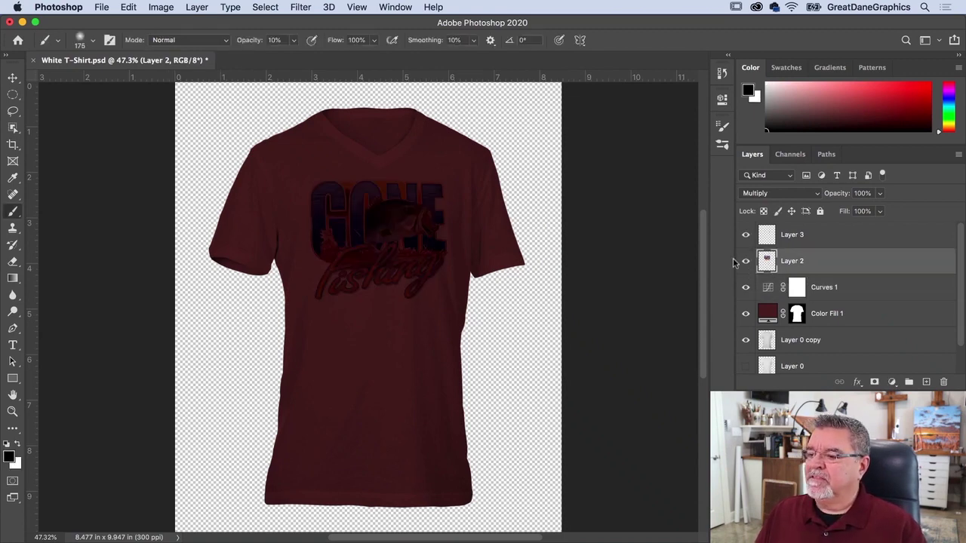
pyautogui.click(808, 194)
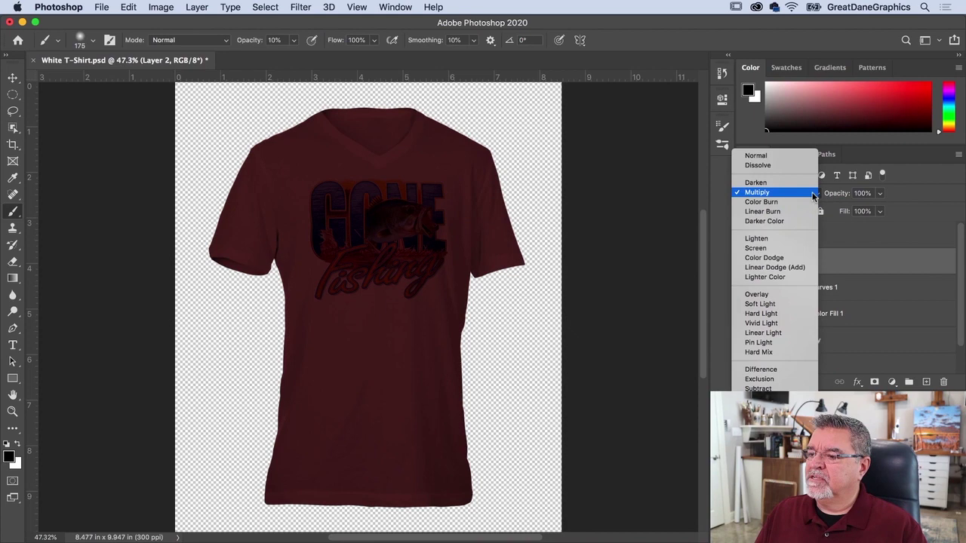
pyautogui.click(755, 173)
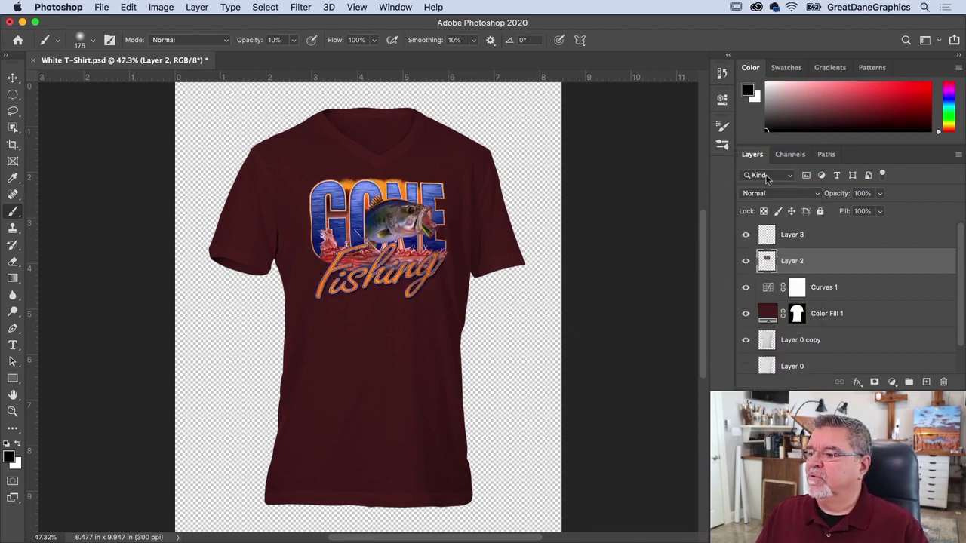
pyautogui.moveTo(840, 195); pyautogui.dragTo(828, 198)
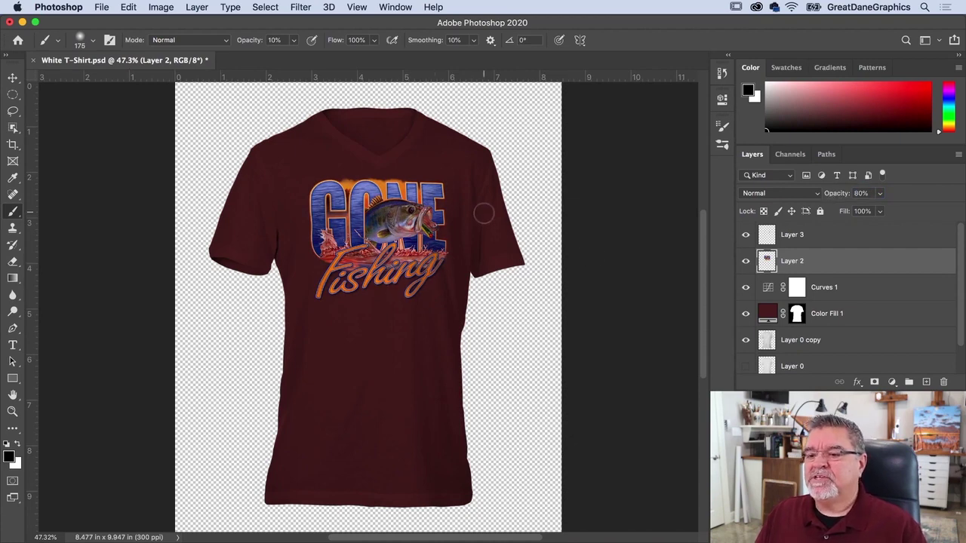
# Recolour the Color Fill 1 layer, trying navy blue #2d2b4b before settling on a saturated medium green.
pyautogui.click(768, 317)
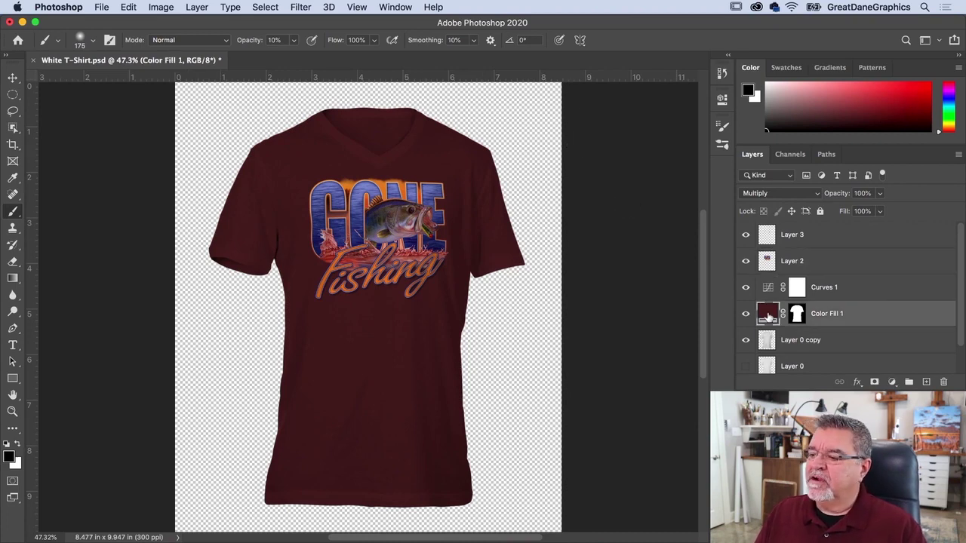
pyautogui.doubleClick(768, 317)
pyautogui.click(751, 166)
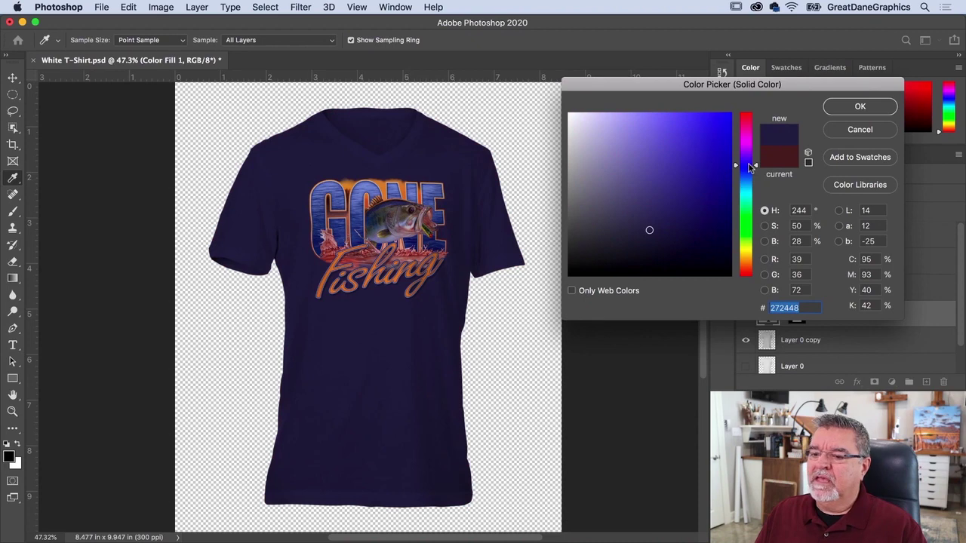
pyautogui.click(638, 228)
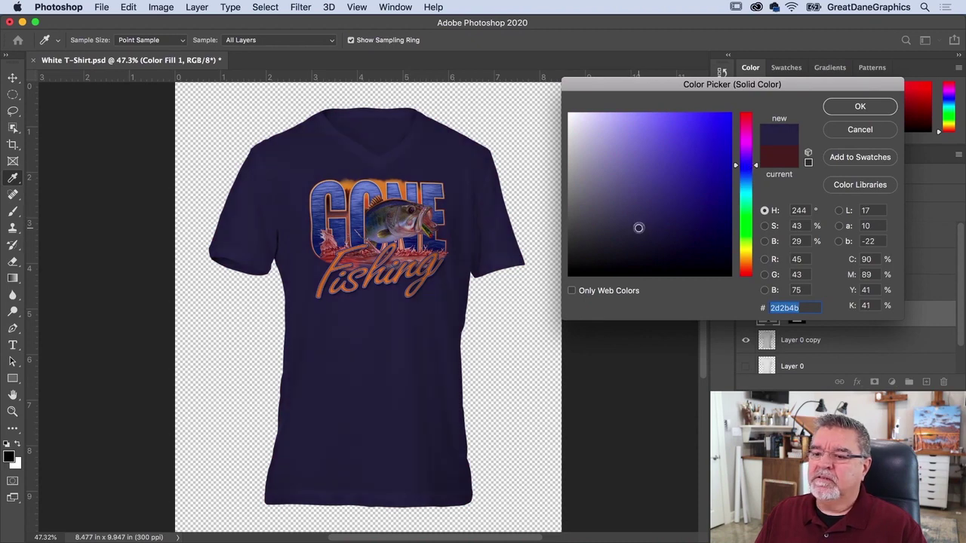
pyautogui.click(745, 225)
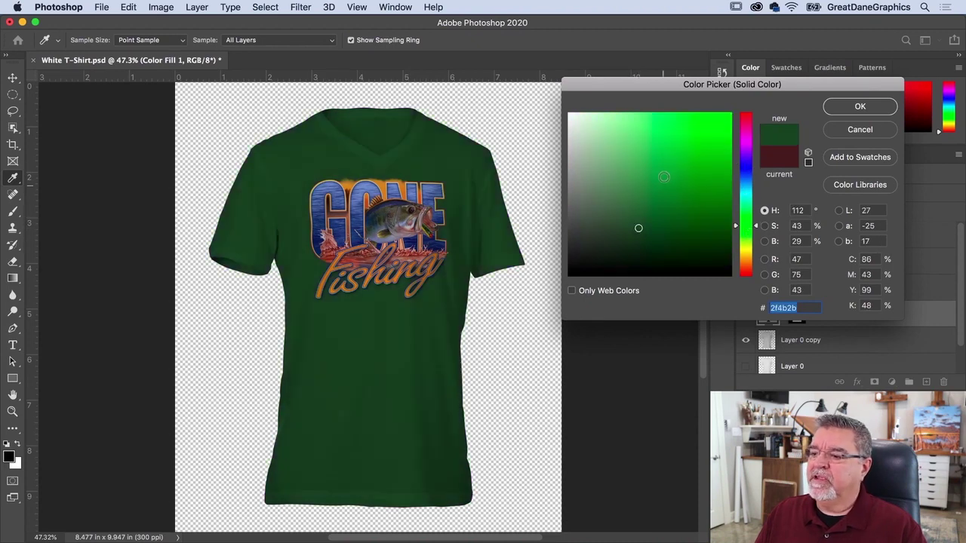
pyautogui.click(649, 176)
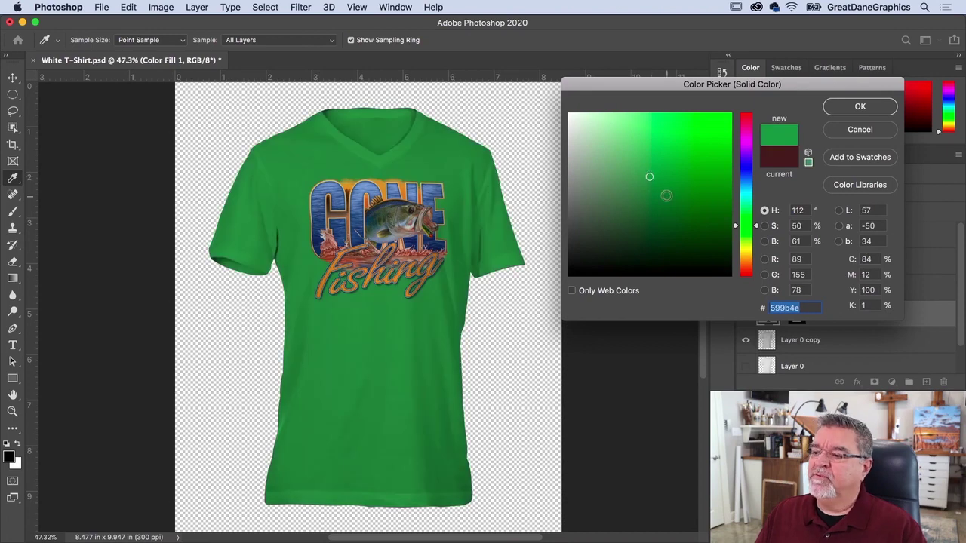
pyautogui.click(670, 191)
pyautogui.click(847, 112)
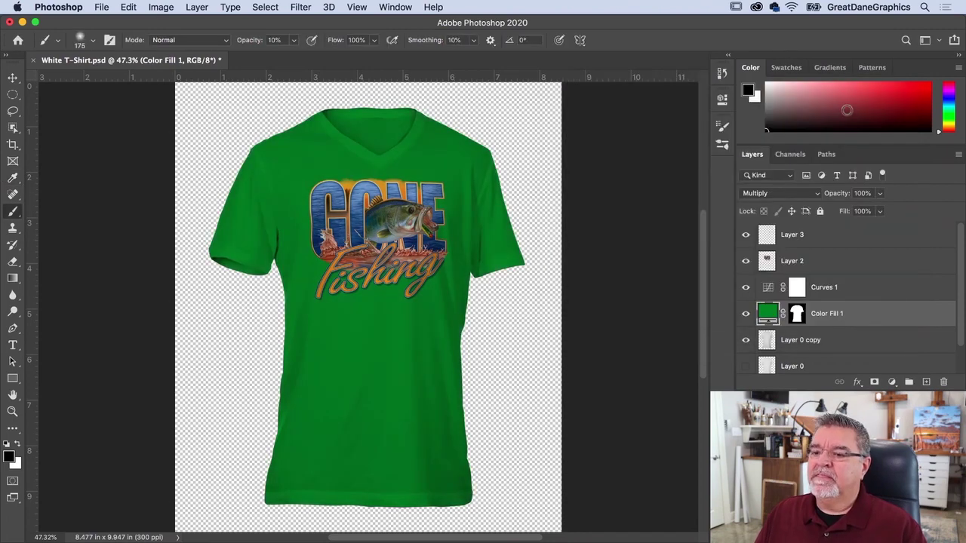